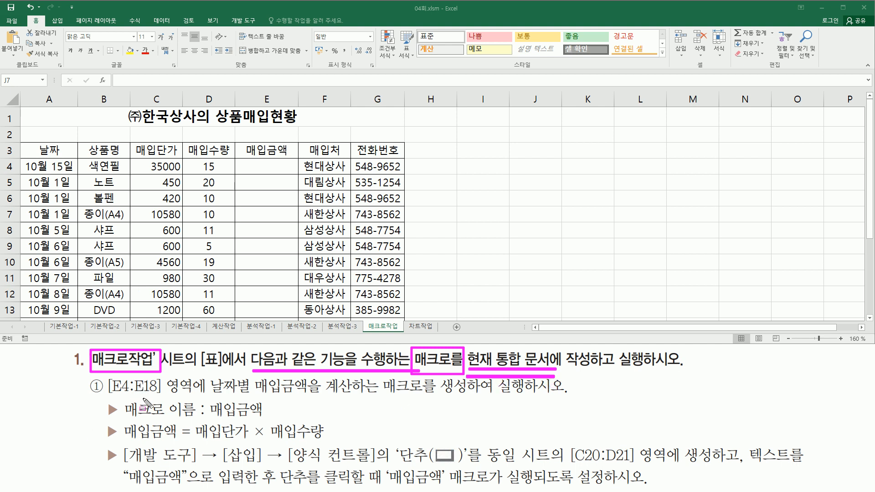
pyautogui.press('Escape')
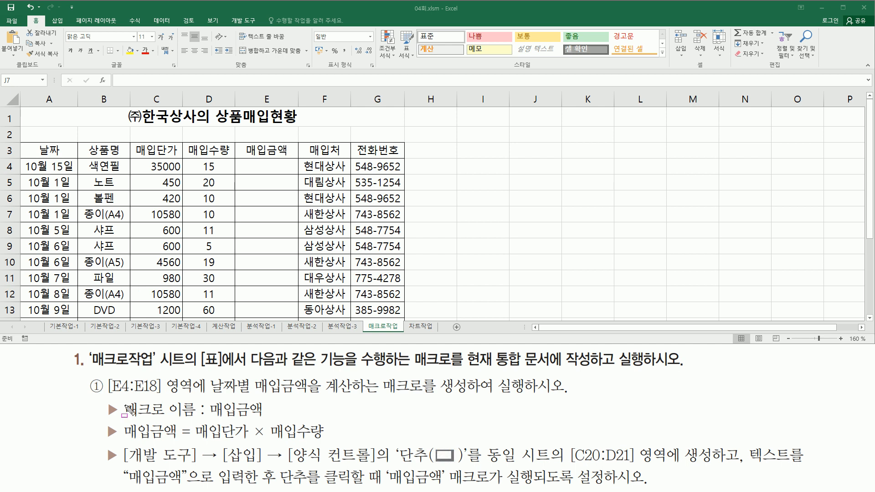
pyautogui.click(104, 385)
pyautogui.moveTo(107, 376)
pyautogui.mouseDown()
pyautogui.moveTo(130, 395)
pyautogui.moveTo(204, 398)
pyautogui.mouseUp()
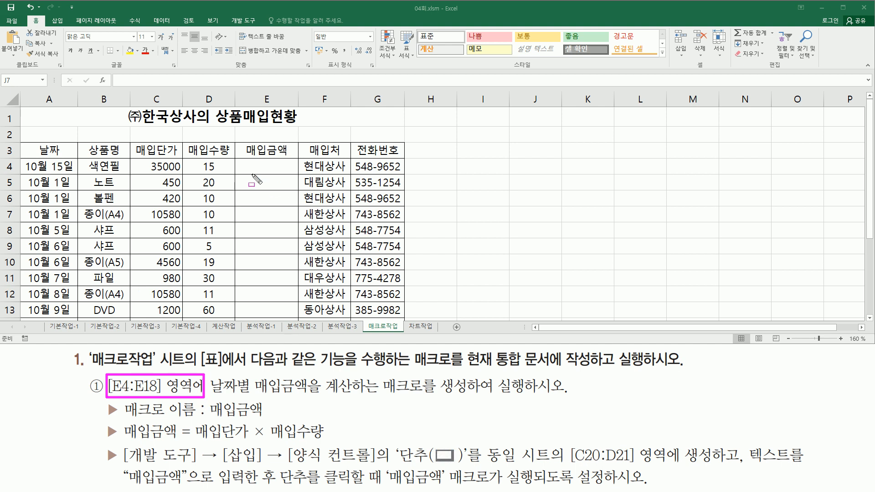
pyautogui.moveTo(242, 162)
pyautogui.mouseDown()
pyautogui.moveTo(285, 227)
pyautogui.moveTo(287, 322)
pyautogui.mouseUp()
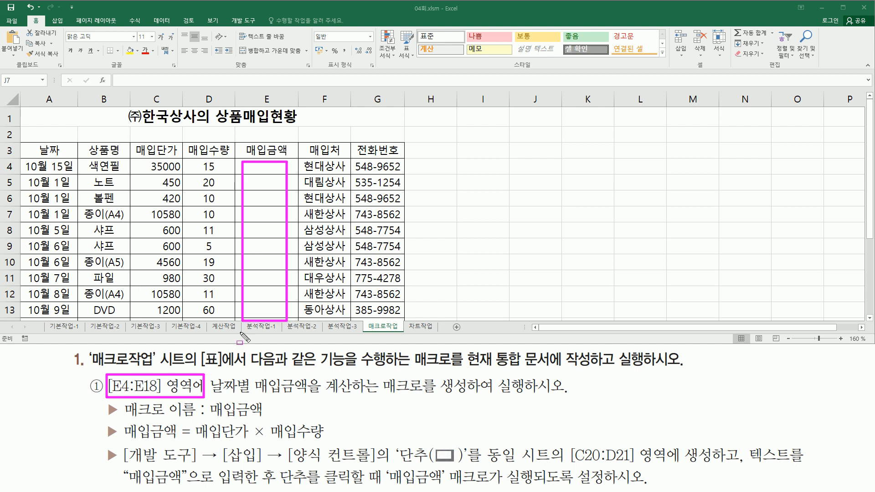
pyautogui.moveTo(209, 393); pyautogui.dragTo(559, 395)
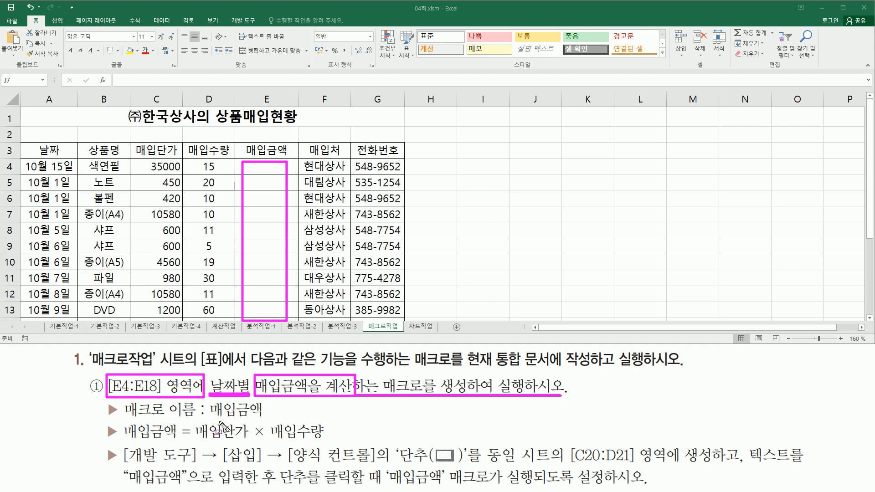
pyautogui.moveTo(211, 418); pyautogui.dragTo(263, 417)
pyautogui.moveTo(194, 441); pyautogui.dragTo(325, 440)
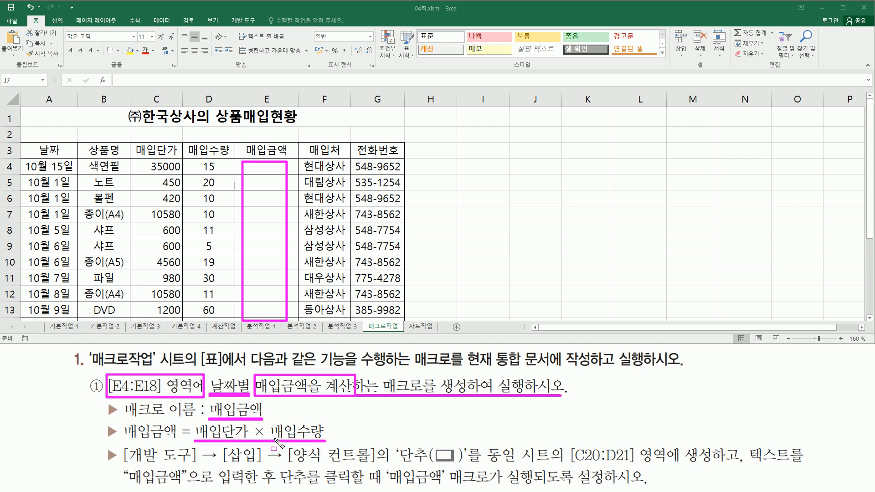
pyautogui.moveTo(143, 172); pyautogui.dragTo(220, 173)
pyautogui.moveTo(397, 442)
pyautogui.mouseDown()
pyautogui.moveTo(474, 470)
pyautogui.moveTo(469, 465)
pyautogui.mouseUp()
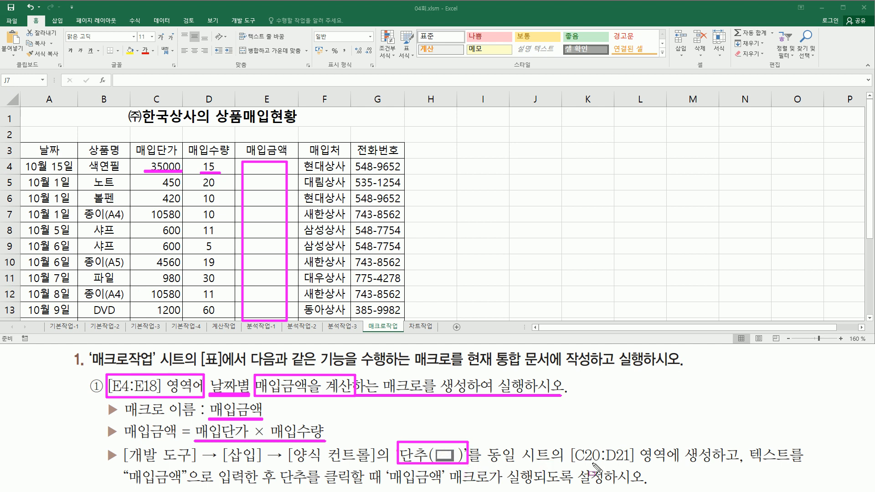
pyautogui.moveTo(570, 465); pyautogui.dragTo(713, 466)
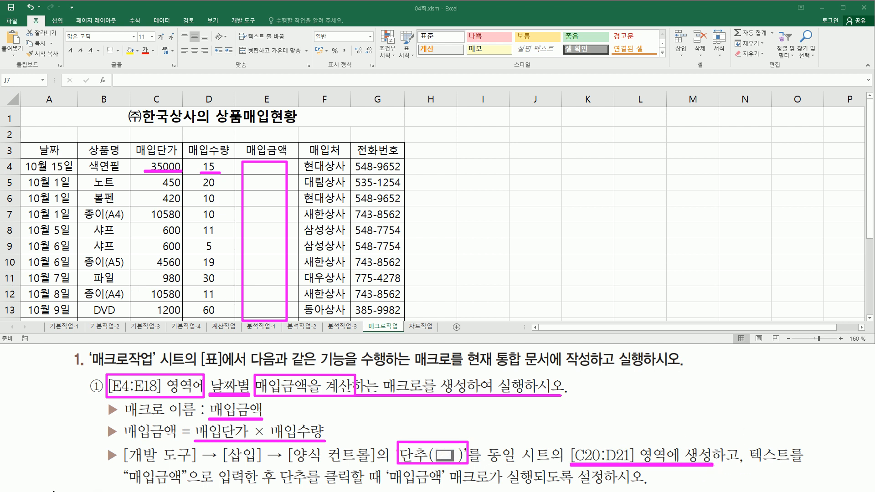
pyautogui.moveTo(122, 486); pyautogui.dragTo(251, 487)
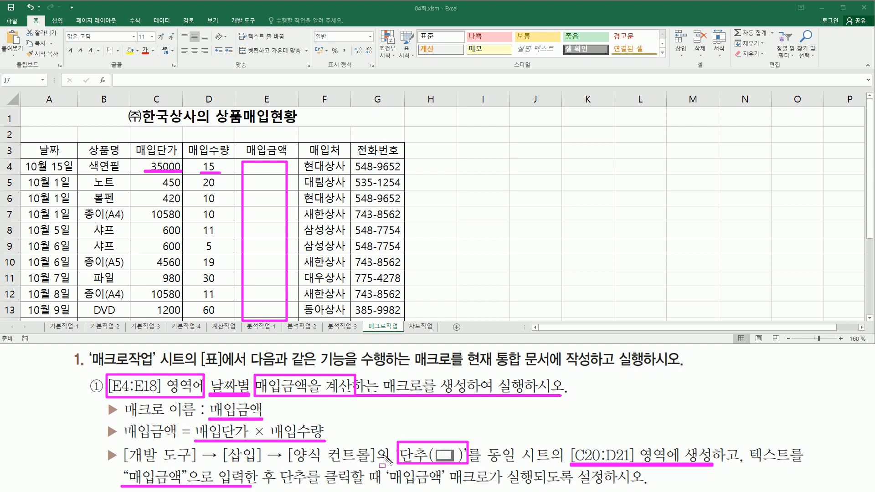
pyautogui.moveTo(387, 486); pyautogui.dragTo(615, 488)
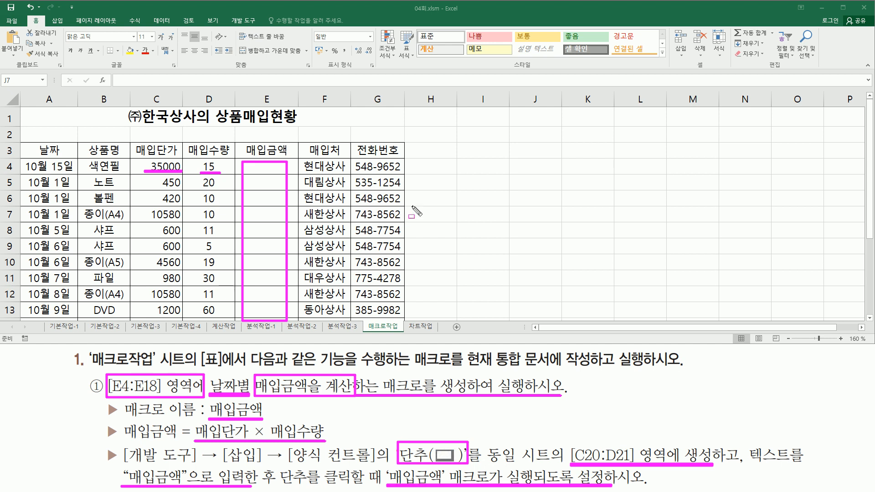
pyautogui.press('Escape')
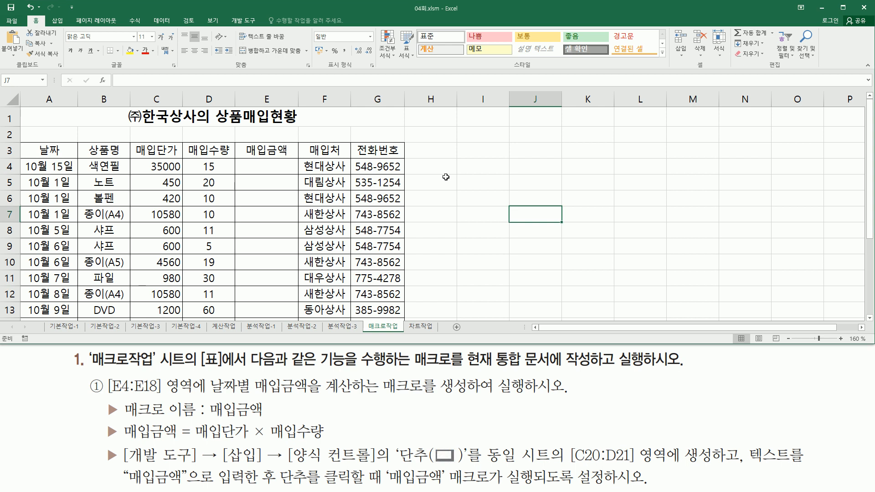
# Step: Insert a form-control button covering cells C20:D21 on the 매크로작업 sheet
pyautogui.click(243, 20)
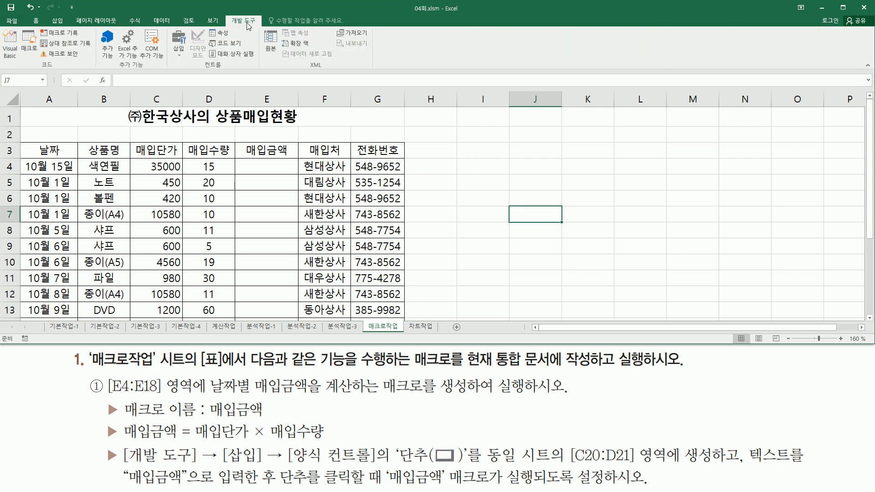
pyautogui.moveTo(200, 71); pyautogui.dragTo(223, 72)
pyautogui.moveTo(167, 28)
pyautogui.mouseDown()
pyautogui.moveTo(200, 29)
pyautogui.moveTo(168, 72)
pyautogui.mouseUp()
pyautogui.press('Escape')
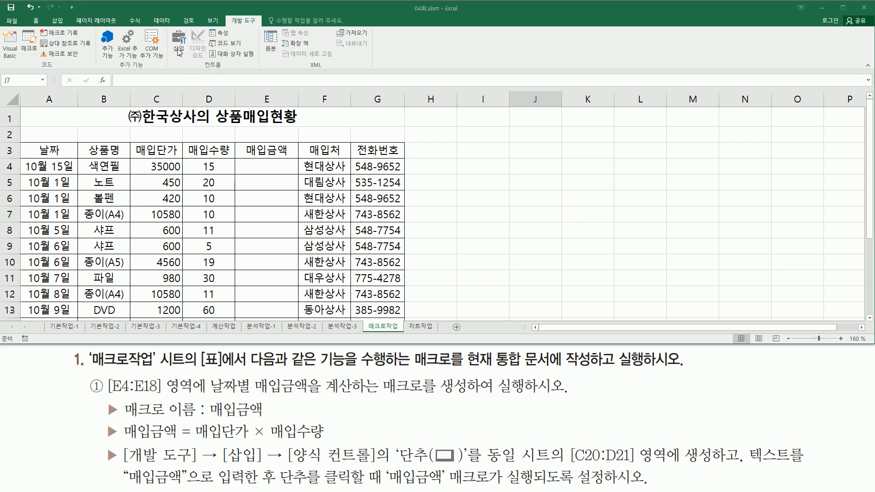
pyautogui.click(180, 53)
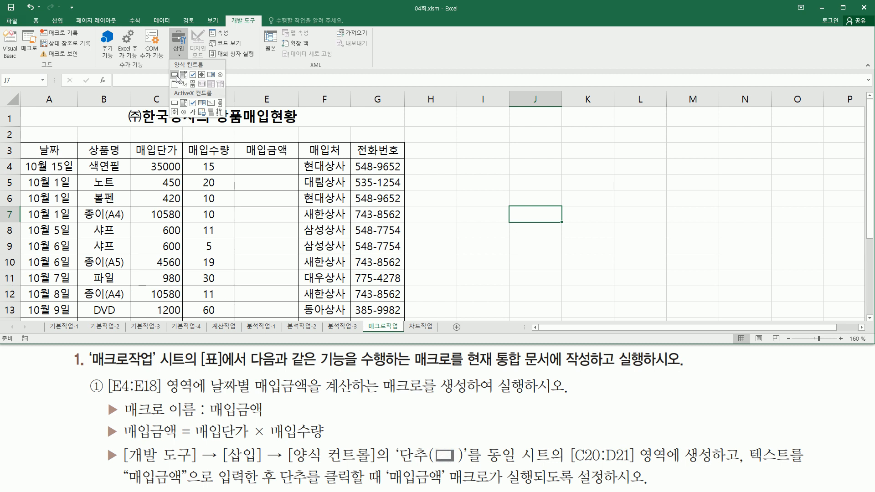
pyautogui.click(175, 75)
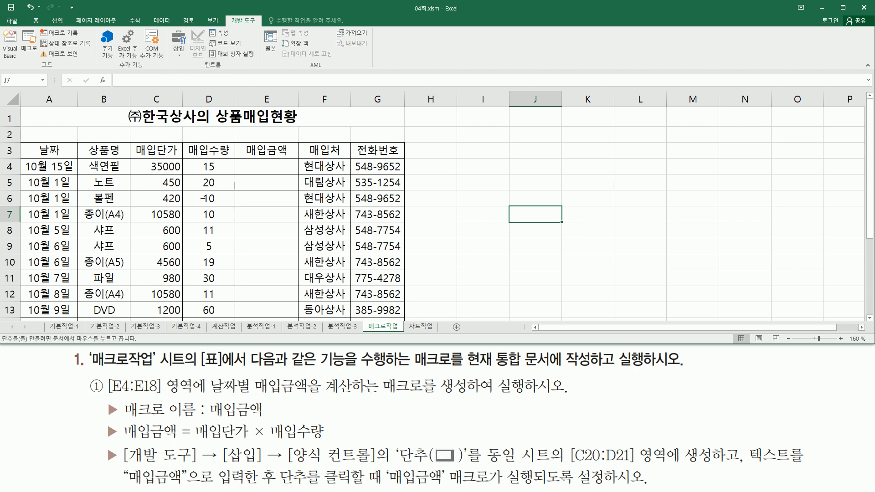
pyautogui.scroll(-3, 178, 226)
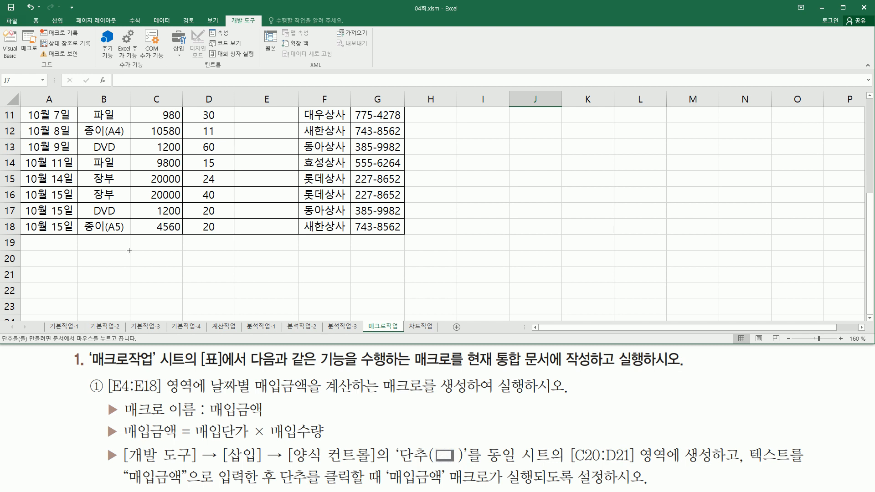
pyautogui.moveTo(130, 250)
pyautogui.mouseDown()
pyautogui.moveTo(182, 266)
pyautogui.moveTo(182, 283)
pyautogui.moveTo(224, 283)
pyautogui.mouseUp()
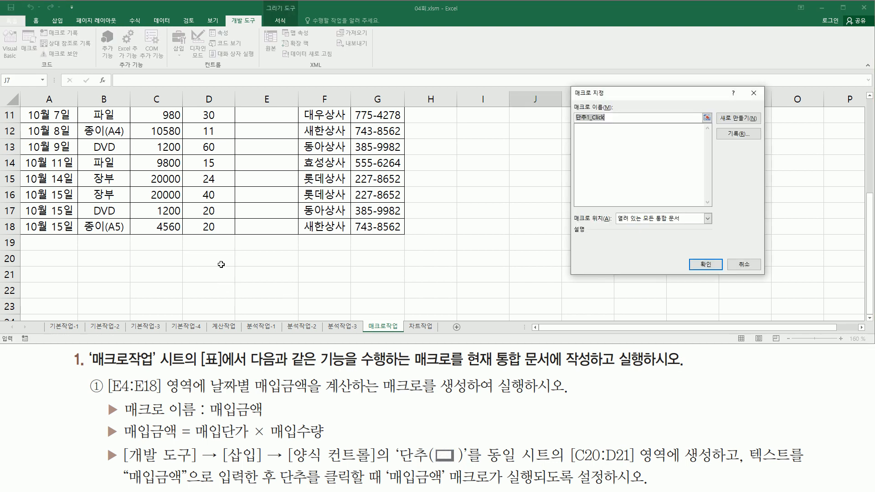
# Step: Name the button's macro 매입금액 and start recording it in the current workbook (현재 통합 문서)
pyautogui.moveTo(616, 94); pyautogui.dragTo(473, 124)
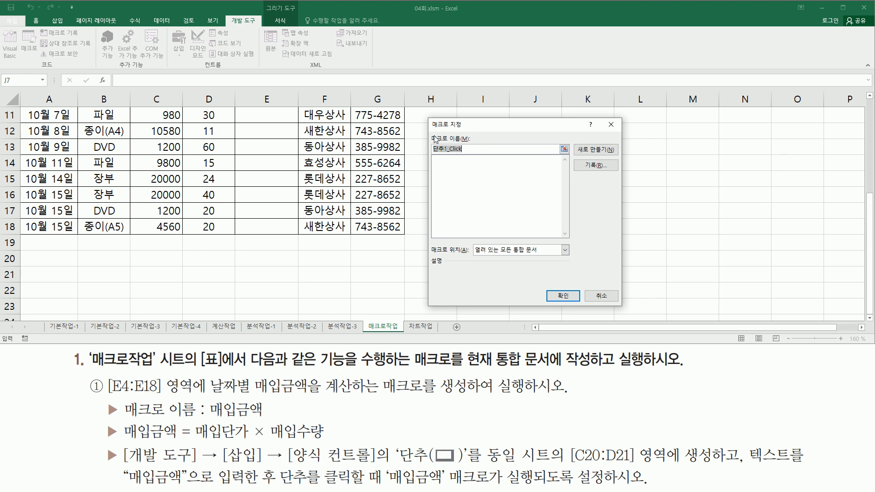
pyautogui.write('매')
pyautogui.write('입금ㅇ')
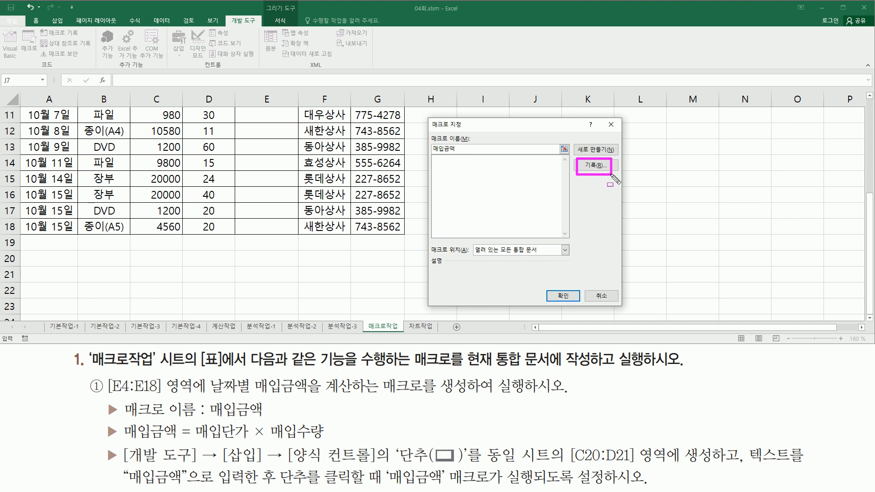
pyautogui.click(596, 167)
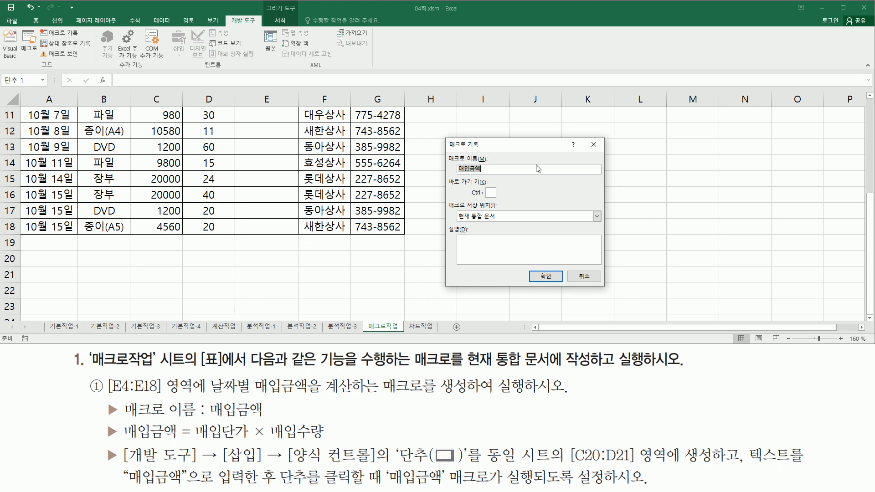
pyautogui.moveTo(446, 153)
pyautogui.mouseDown()
pyautogui.moveTo(491, 183)
pyautogui.moveTo(499, 176)
pyautogui.mouseUp()
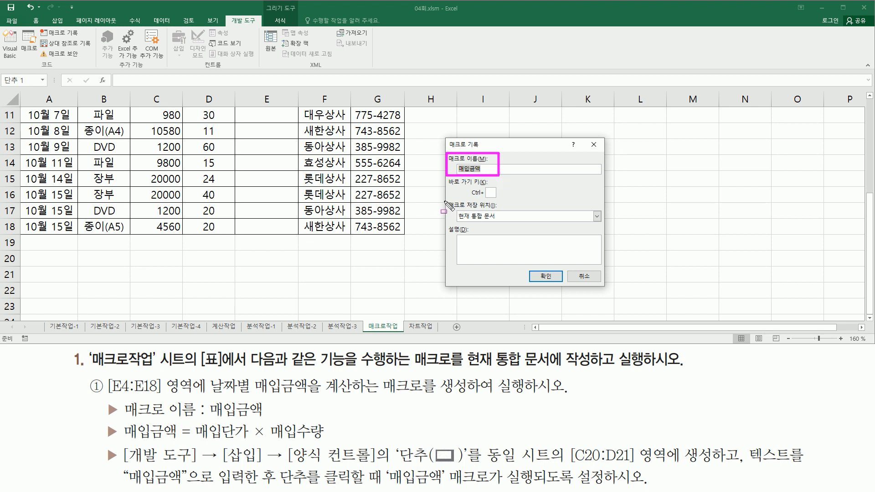
pyautogui.moveTo(449, 205); pyautogui.dragTo(508, 225)
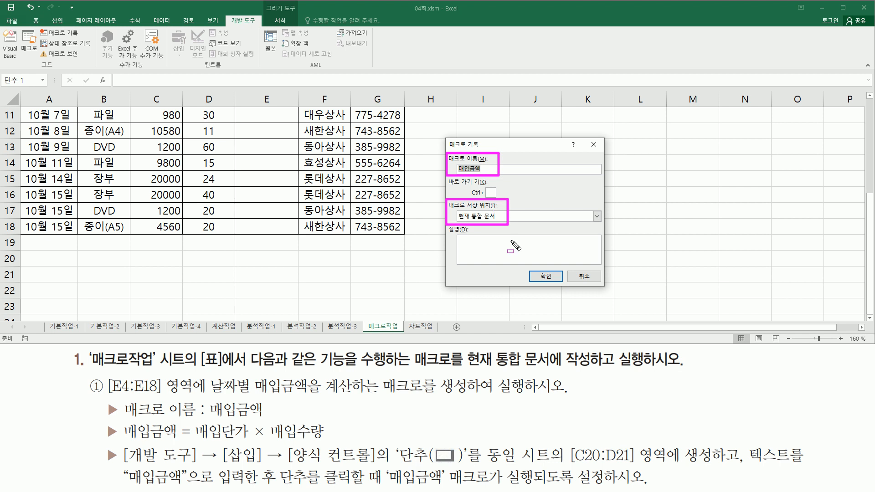
pyautogui.moveTo(535, 268); pyautogui.dragTo(557, 285)
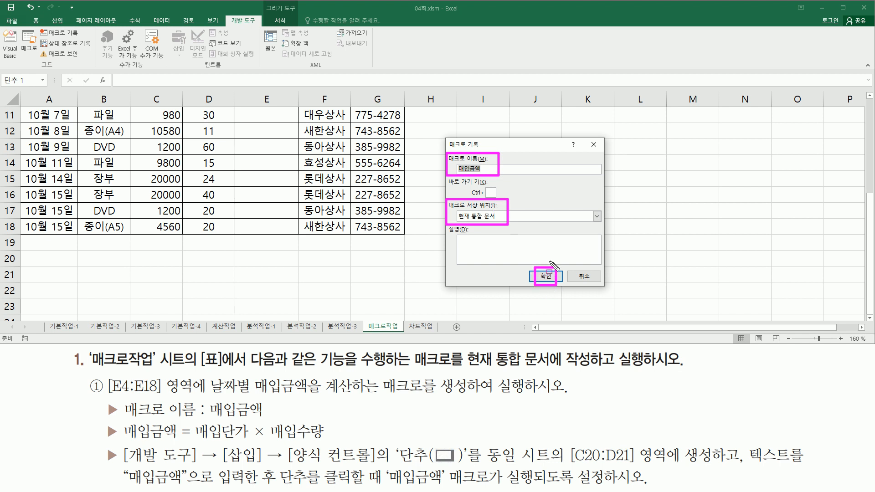
pyautogui.moveTo(523, 272); pyautogui.dragTo(566, 284)
pyautogui.moveTo(35, 24); pyautogui.dragTo(85, 38)
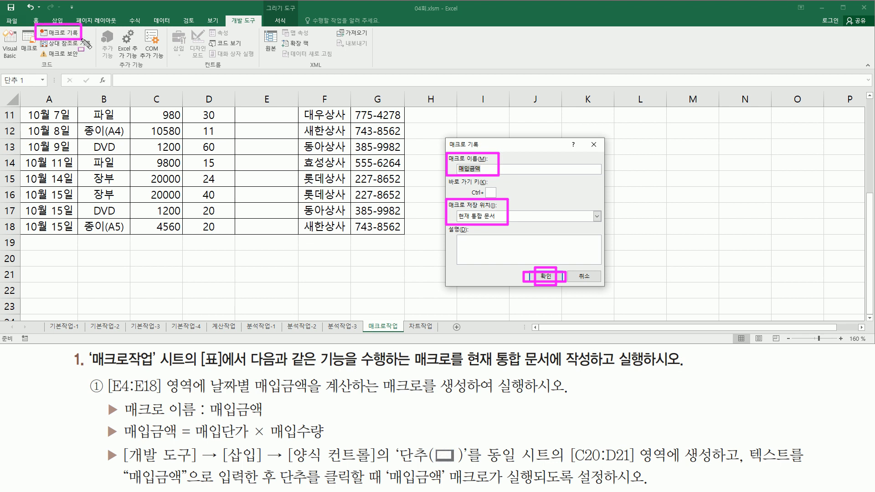
pyautogui.moveTo(17, 331); pyautogui.dragTo(34, 345)
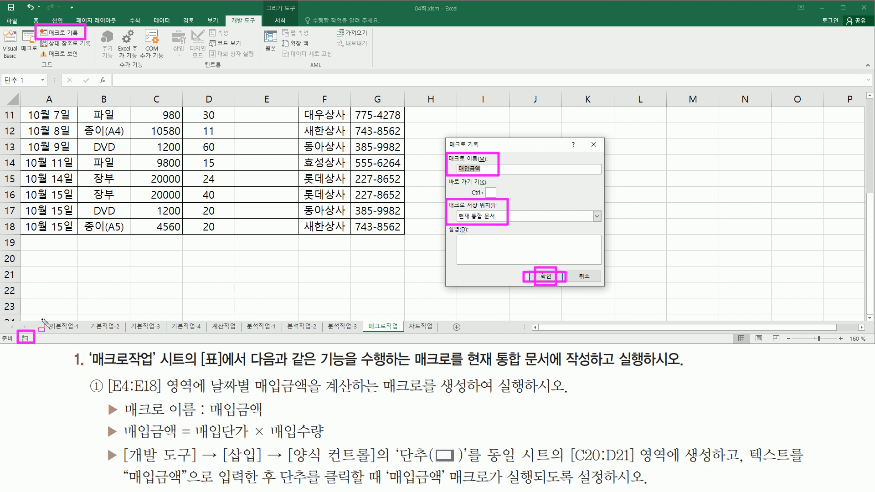
pyautogui.press('Escape')
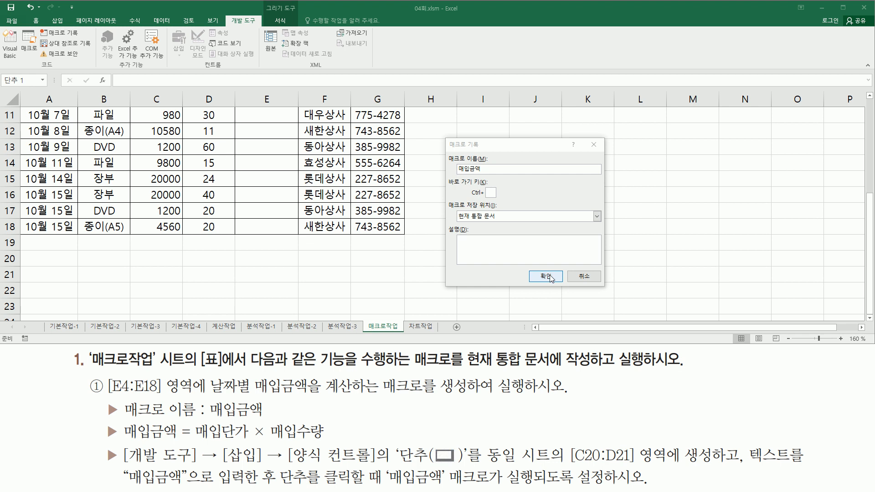
pyautogui.click(545, 276)
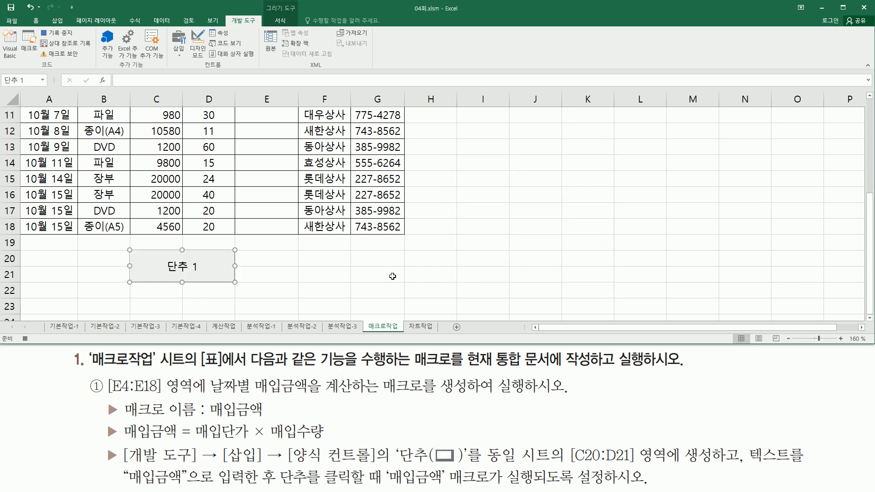
pyautogui.moveTo(17, 332); pyautogui.dragTo(40, 346)
pyautogui.moveTo(39, 27); pyautogui.dragTo(81, 39)
pyautogui.press('Escape')
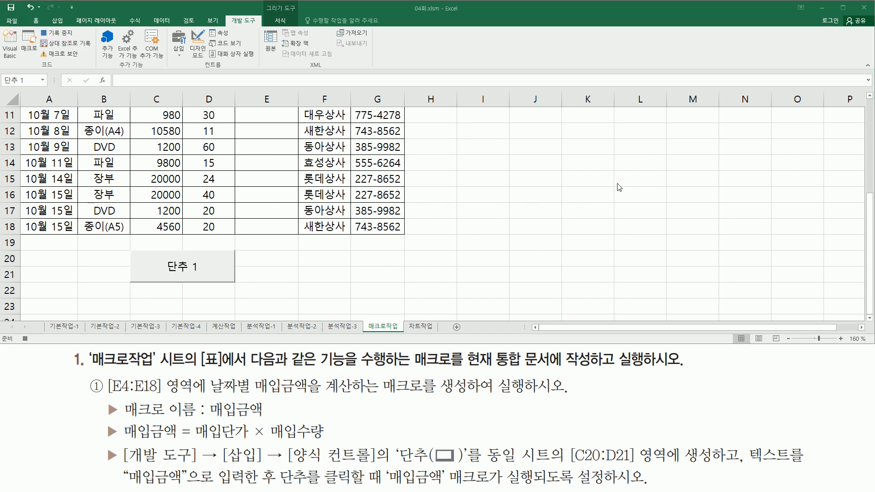
# Step: Enter the formula =C4*D4 in cell E4 to multiply the unit price by the quantity
pyautogui.click(870, 141)
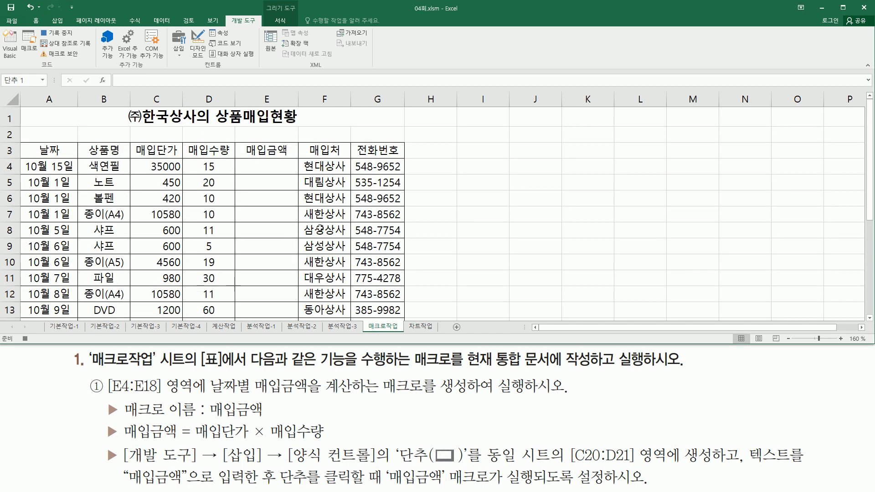
pyautogui.click(268, 166)
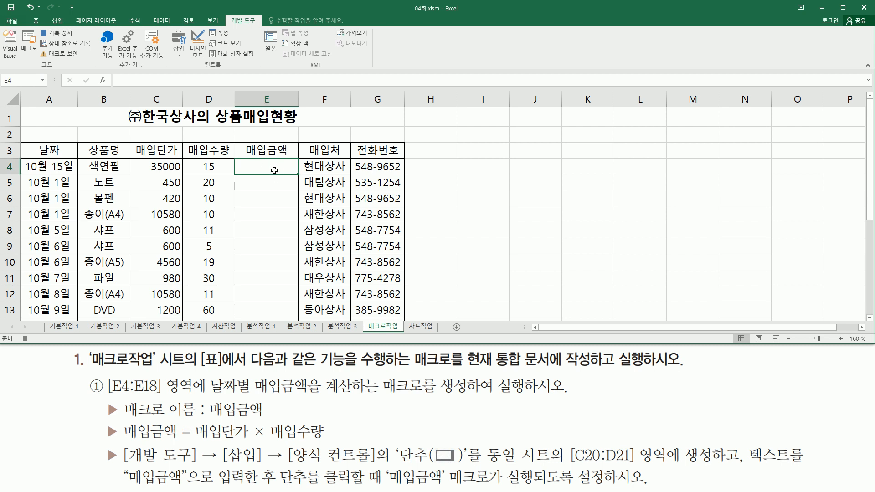
pyautogui.write('=')
pyautogui.click(157, 165)
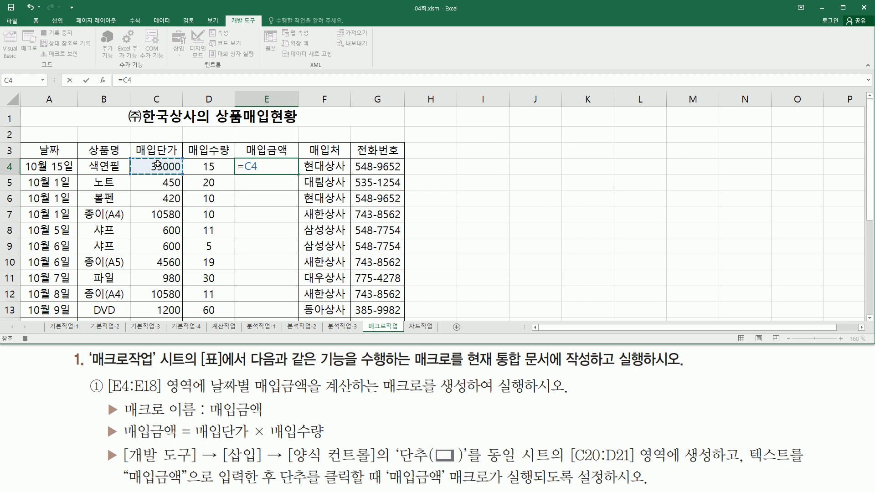
pyautogui.write('*')
pyautogui.click(224, 165)
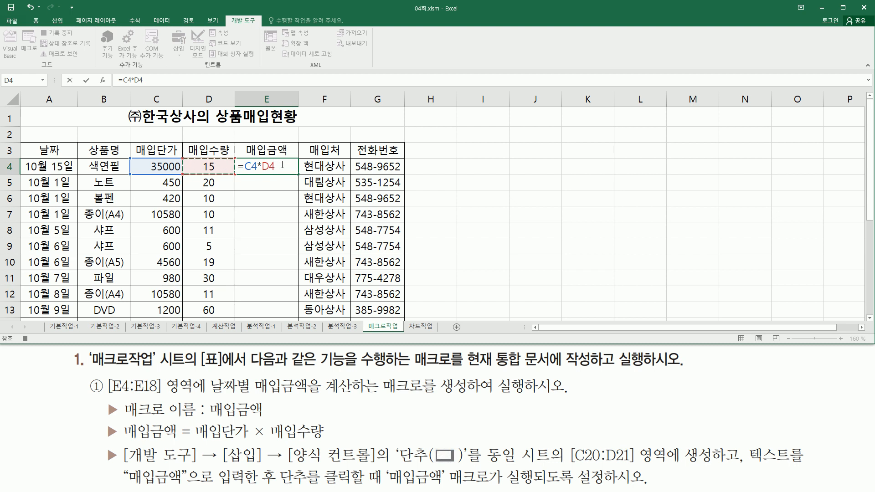
pyautogui.press('Return')
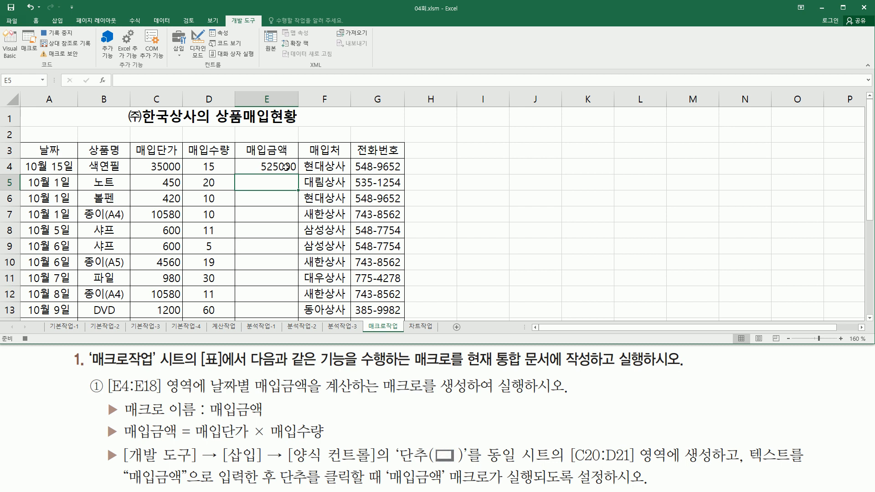
# Step: Fill the formula in E4 down through cell E18
pyautogui.click(287, 168)
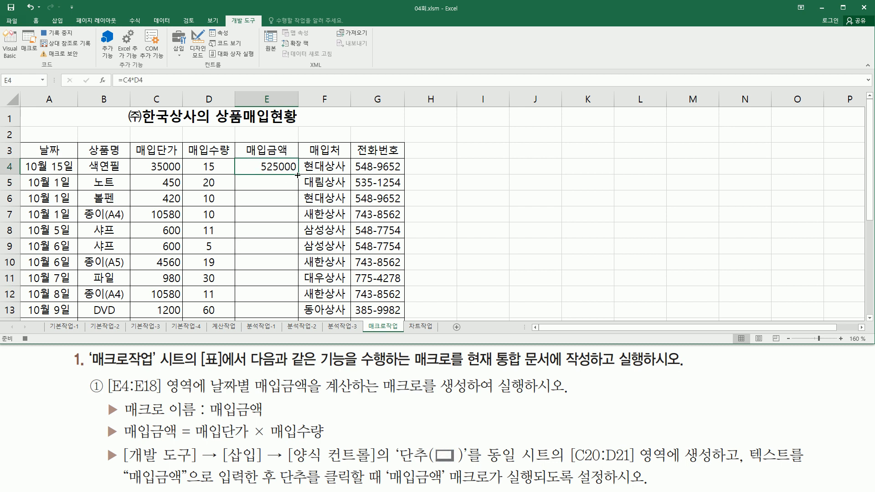
pyautogui.moveTo(297, 175); pyautogui.dragTo(297, 282)
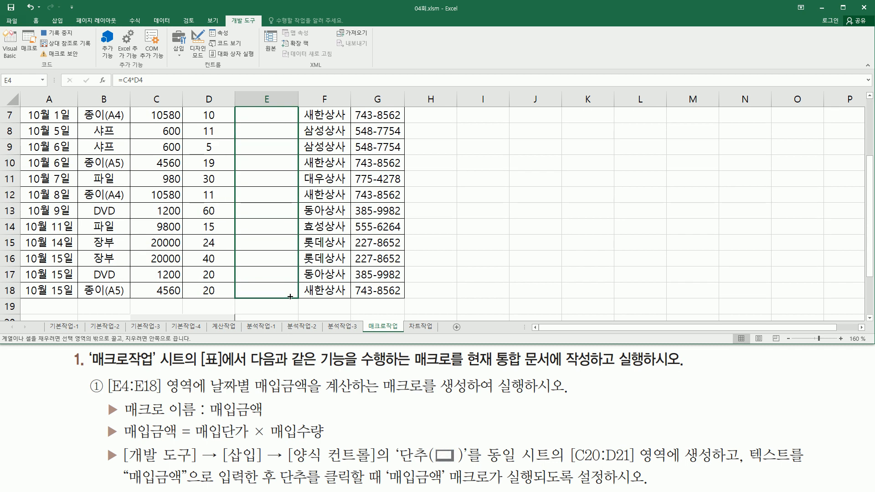
pyautogui.moveTo(289, 297); pyautogui.dragTo(291, 295)
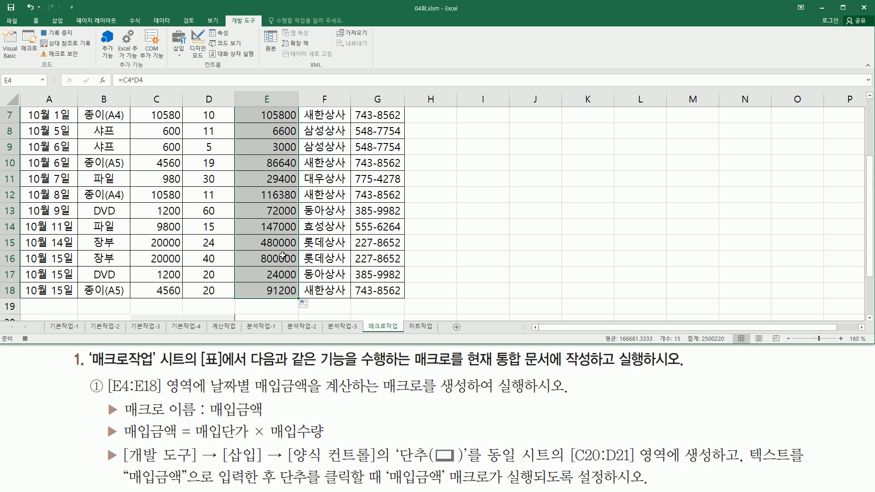
# Step: Select an empty cell outside the table and stop recording the 매입금액 macro
pyautogui.scroll(2, 264, 191)
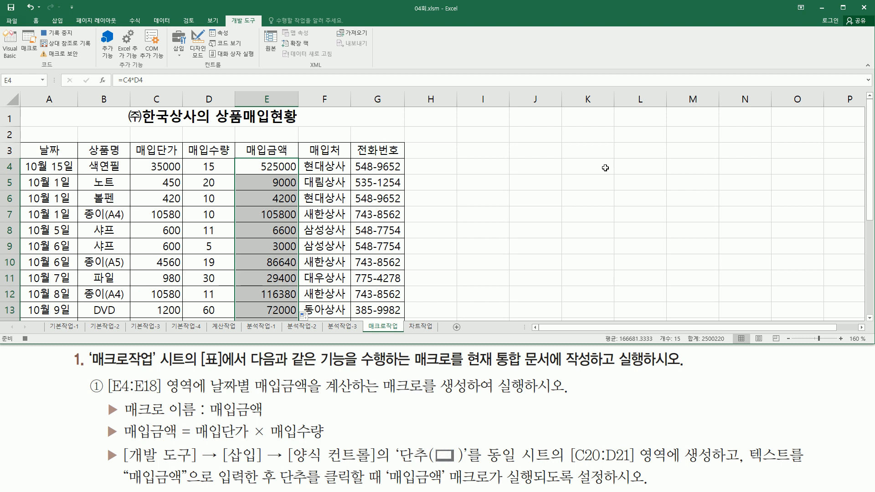
pyautogui.click(644, 216)
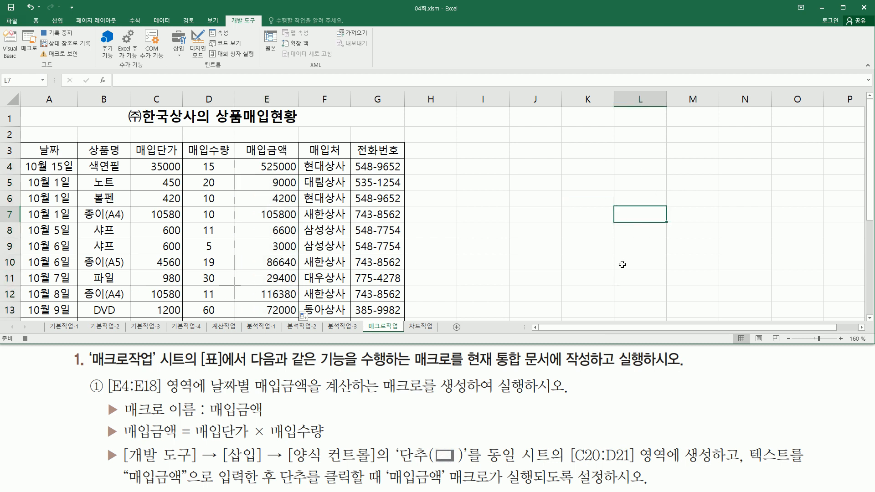
pyautogui.click(25, 338)
# Step: Change the label of the form button at C20:D21 to 매입금액
pyautogui.scroll(-3, 457, 234)
pyautogui.scroll(3, 457, 234)
pyautogui.scroll(-3, 596, 133)
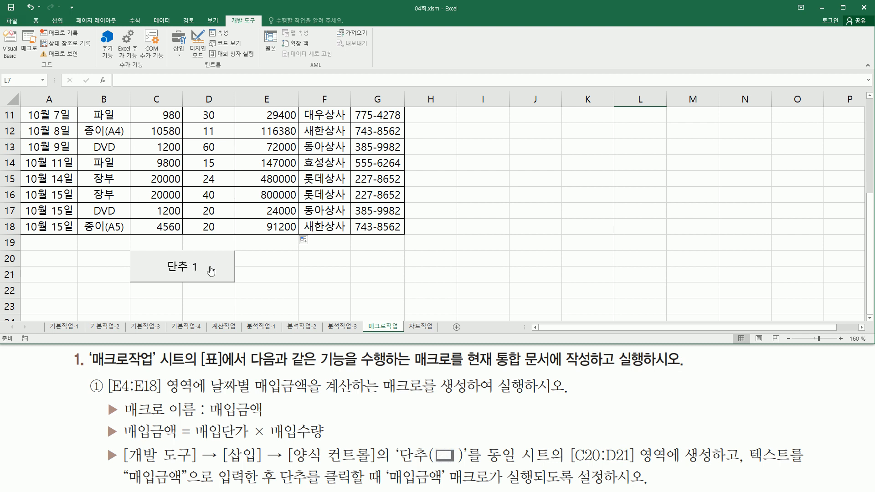
pyautogui.rightClick(210, 262)
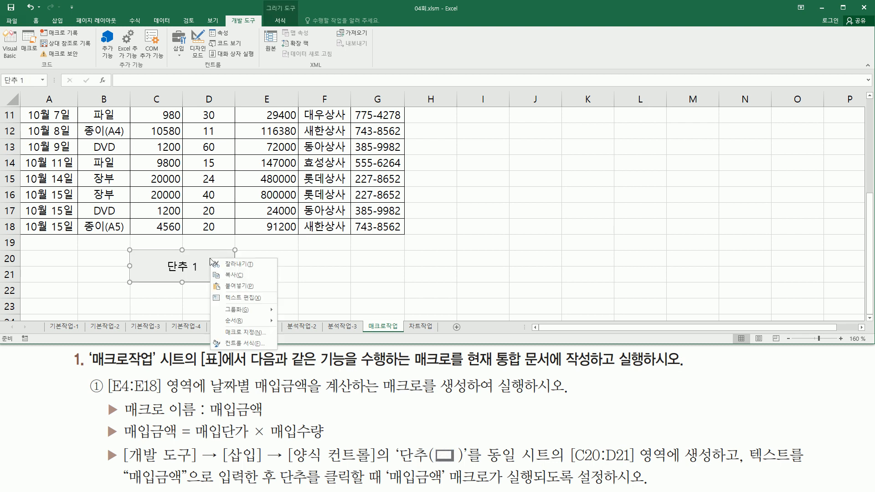
pyautogui.click(234, 298)
pyautogui.hotkey('ctrl', 'a')
pyautogui.press('Delete')
pyautogui.write('매입금액')
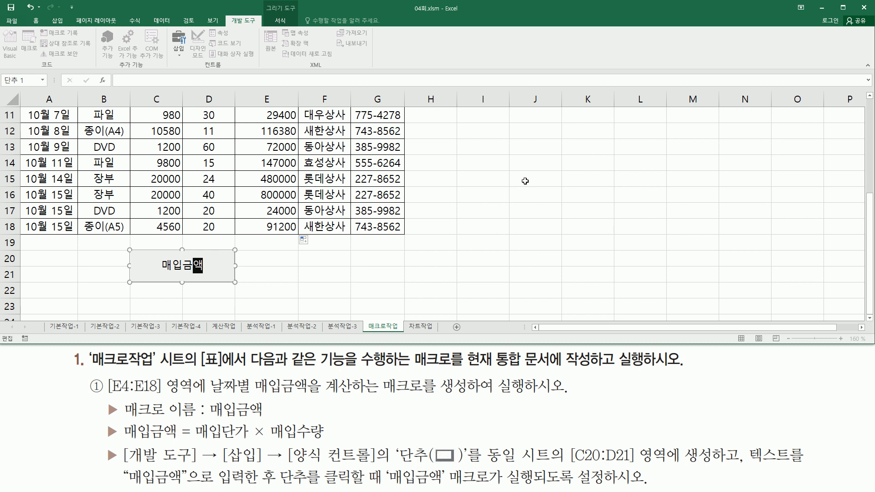
pyautogui.click(645, 149)
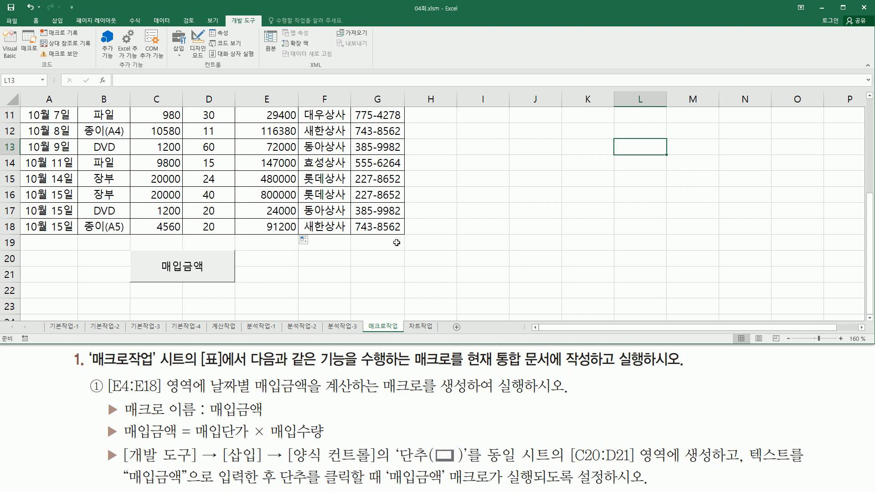
# Step: Clear the calculated purchase amounts from E4:E18 so the macro can be tested
pyautogui.scroll(4, 428, 246)
pyautogui.moveTo(286, 165); pyautogui.dragTo(279, 284)
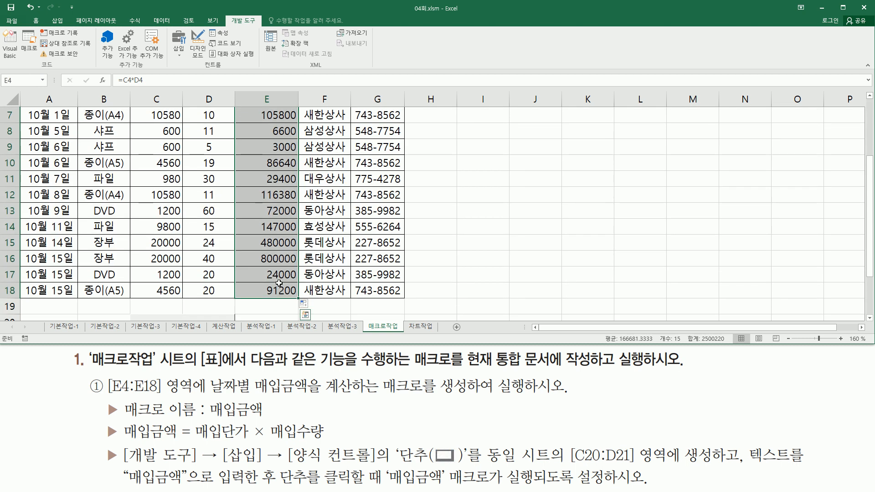
pyautogui.scroll(2, 434, 255)
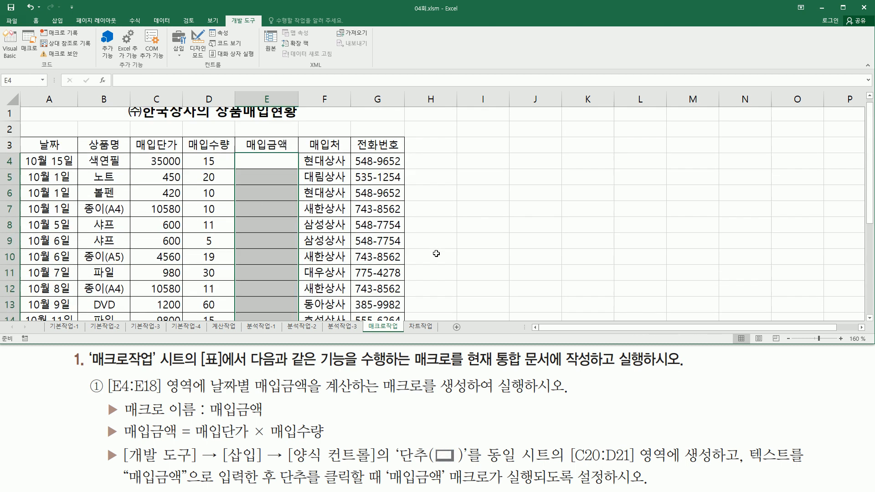
pyautogui.click(505, 246)
pyautogui.scroll(-7, 505, 246)
pyautogui.scroll(3, 298, 190)
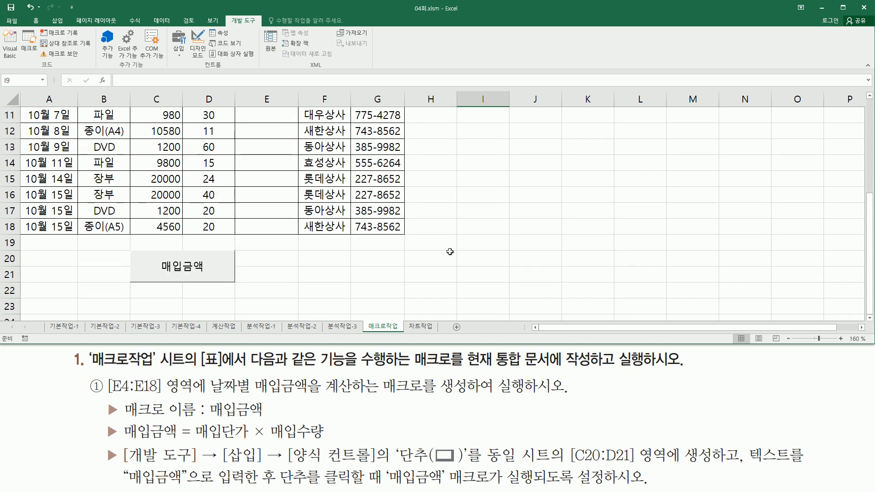
pyautogui.click(519, 182)
pyautogui.click(493, 207)
pyautogui.click(474, 273)
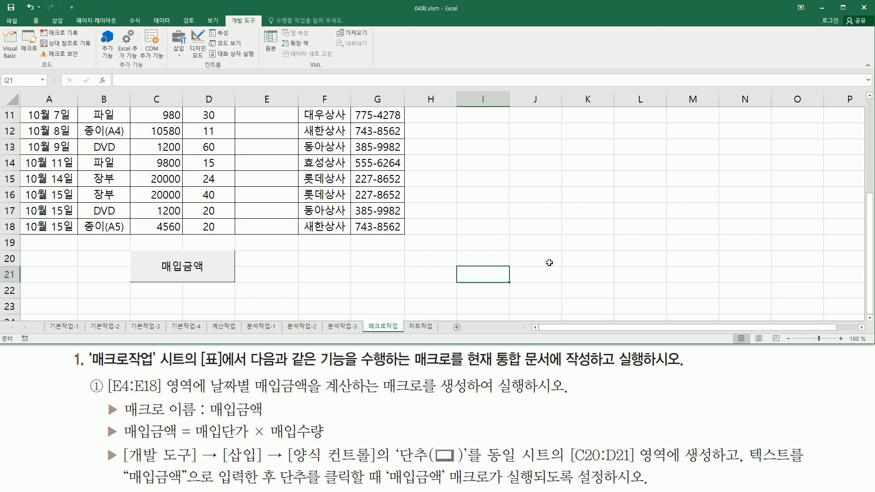
pyautogui.click(529, 260)
pyautogui.click(431, 273)
pyautogui.click(601, 269)
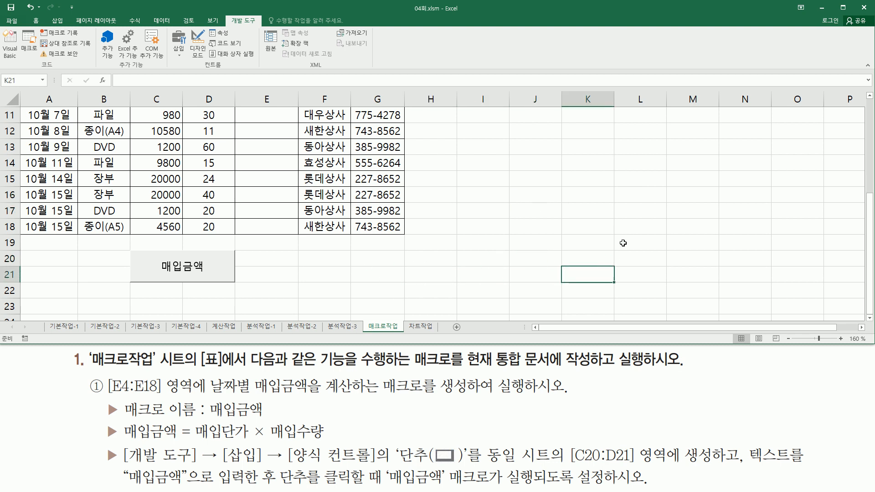
pyautogui.click(635, 210)
pyautogui.click(569, 225)
pyautogui.click(347, 172)
pyautogui.click(177, 171)
pyautogui.click(103, 194)
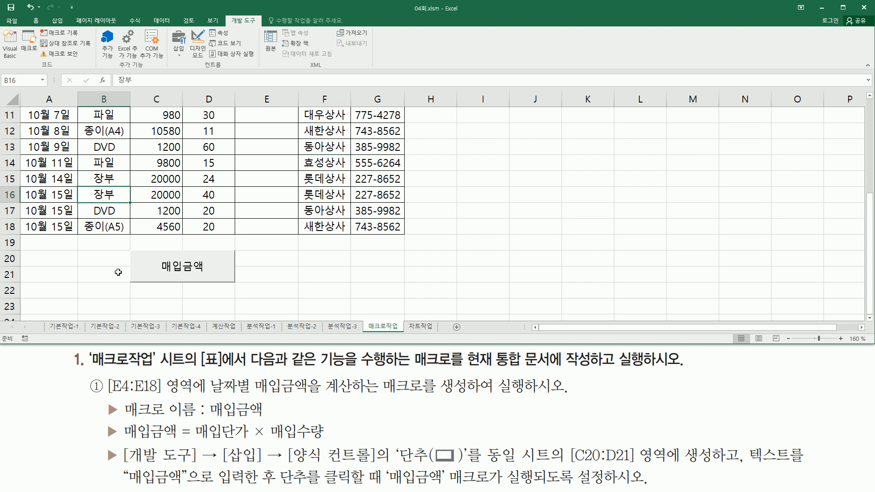
# Step: Run the 매입금액 macro from its button and check the amounts in E4:E18
pyautogui.click(192, 266)
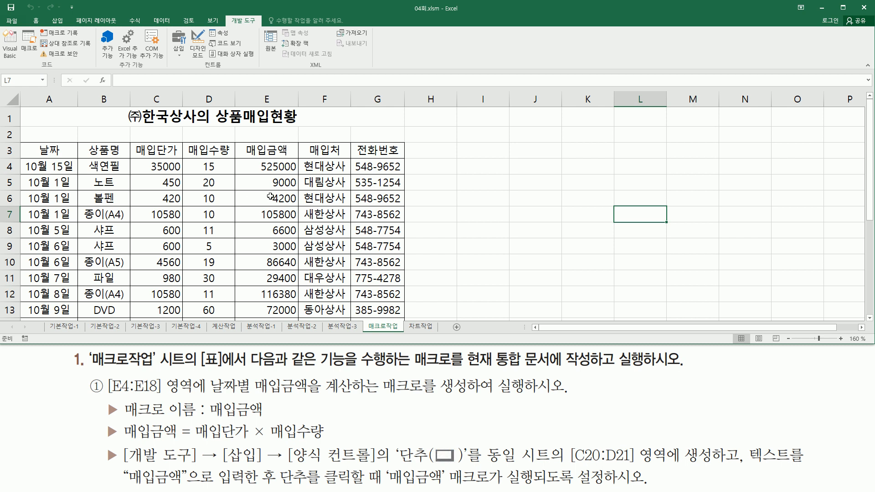
pyautogui.scroll(-4, 272, 187)
pyautogui.scroll(4, 272, 187)
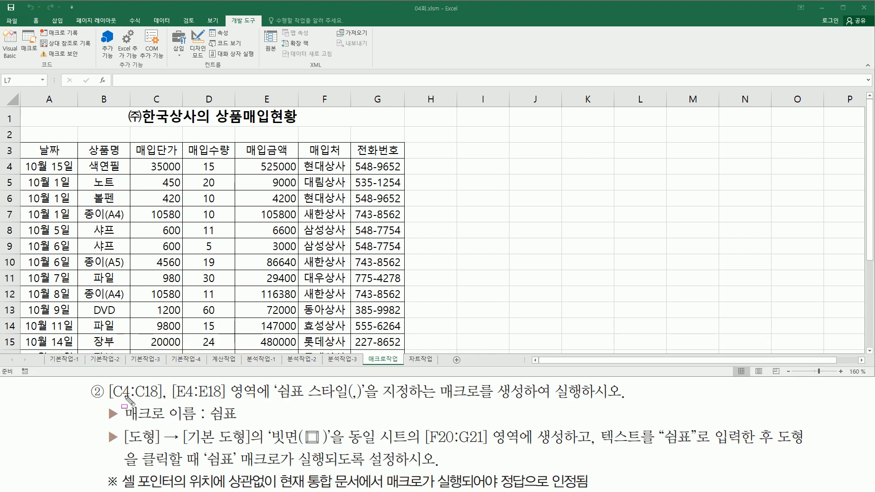
pyautogui.moveTo(108, 402); pyautogui.dragTo(161, 403)
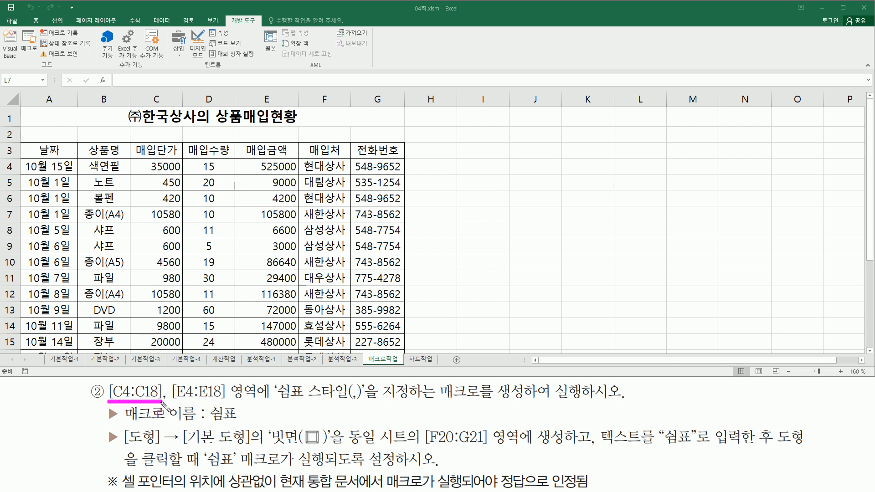
pyautogui.moveTo(141, 159)
pyautogui.mouseDown()
pyautogui.moveTo(142, 167)
pyautogui.moveTo(180, 168)
pyautogui.moveTo(180, 366)
pyautogui.moveTo(181, 347)
pyautogui.mouseUp()
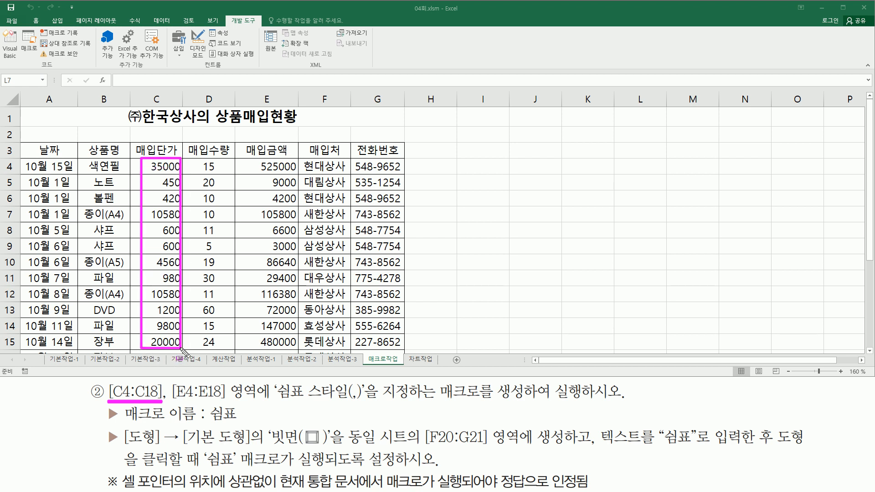
pyautogui.moveTo(170, 412); pyautogui.dragTo(227, 400)
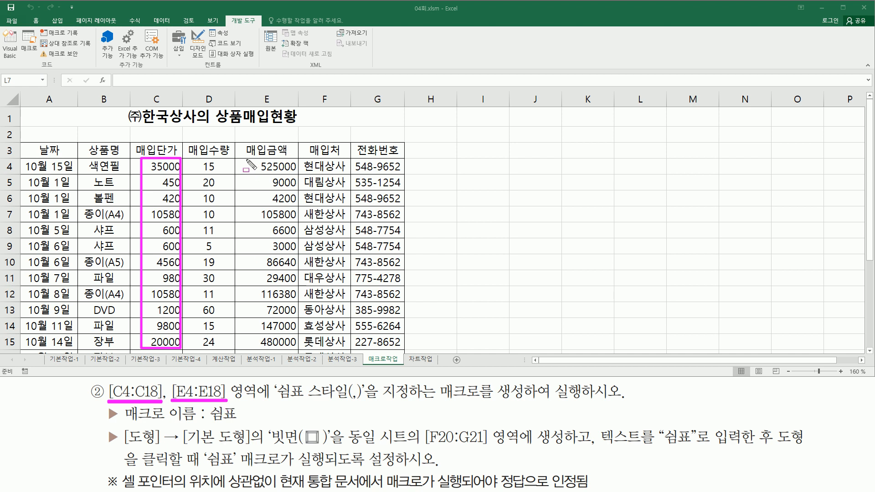
pyautogui.moveTo(246, 160)
pyautogui.mouseDown()
pyautogui.moveTo(292, 165)
pyautogui.moveTo(296, 355)
pyautogui.mouseUp()
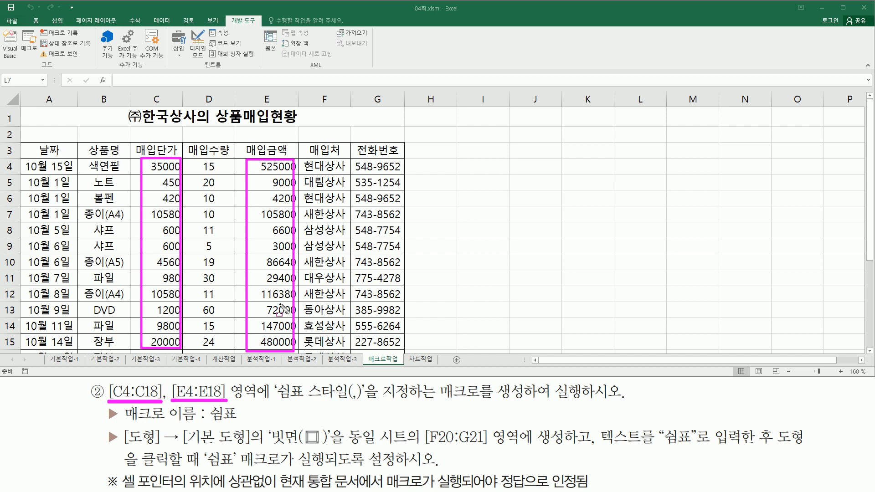
pyautogui.moveTo(274, 402); pyautogui.dragTo(373, 403)
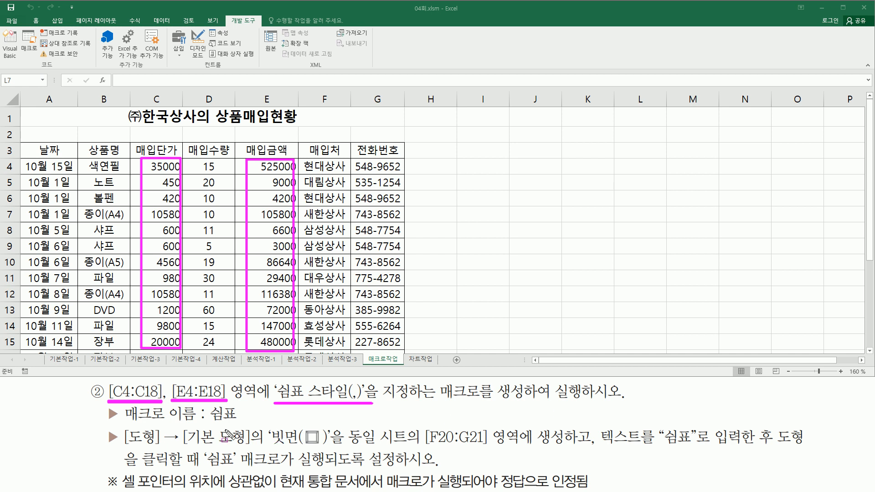
pyautogui.moveTo(208, 425); pyautogui.dragTo(241, 425)
pyautogui.moveTo(123, 449)
pyautogui.mouseDown()
pyautogui.moveTo(413, 442)
pyautogui.moveTo(568, 451)
pyautogui.mouseUp()
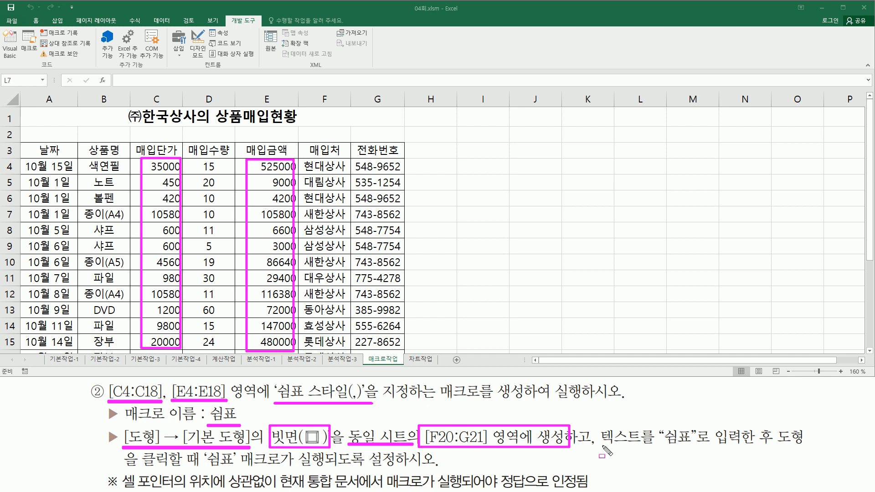
pyautogui.moveTo(600, 447); pyautogui.dragTo(754, 449)
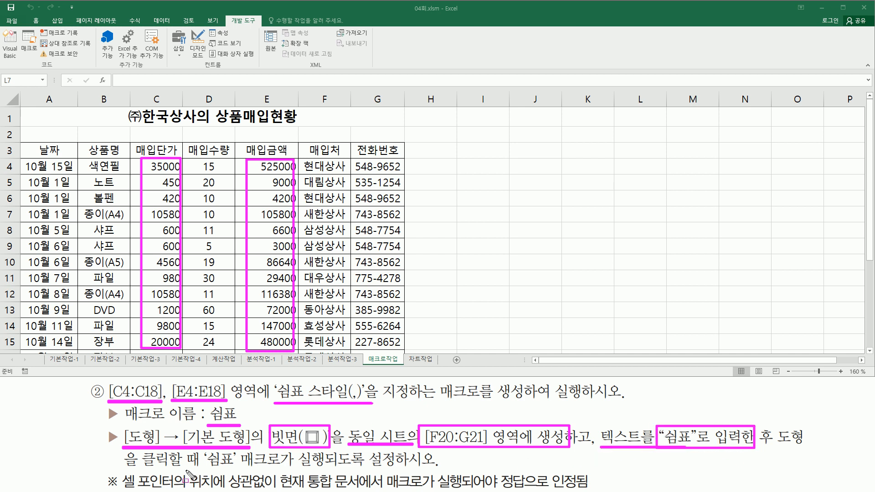
pyautogui.moveTo(205, 467); pyautogui.dragTo(245, 467)
pyautogui.click(400, 459)
pyautogui.press('Escape')
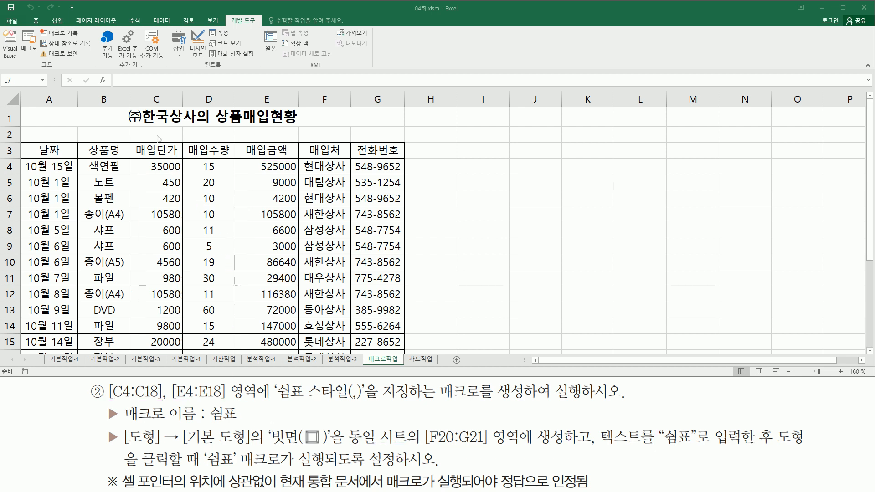
pyautogui.moveTo(46, 13); pyautogui.dragTo(67, 28)
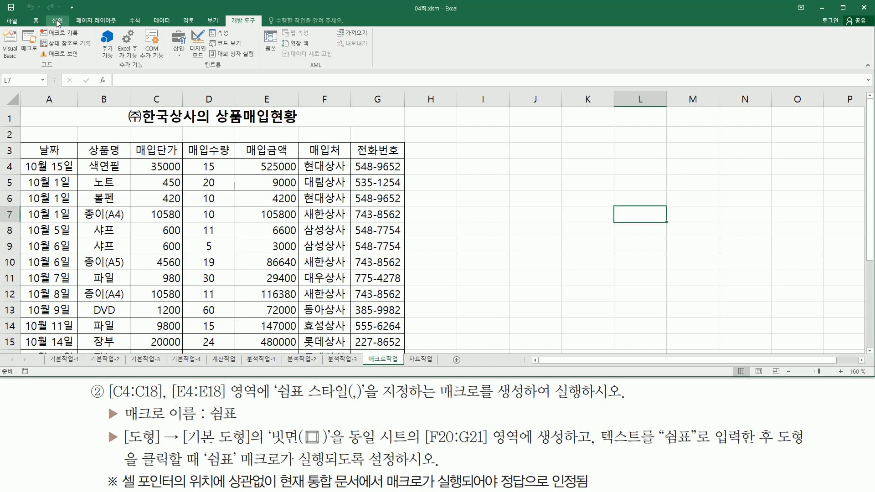
# Step: Insert a bevel shape (빗면) from the basic shapes, covering cells F20:G21 on the 매크로작업 sheet
pyautogui.click(58, 21)
pyautogui.moveTo(106, 24)
pyautogui.mouseDown()
pyautogui.moveTo(142, 73)
pyautogui.moveTo(122, 55)
pyautogui.mouseUp()
pyautogui.click(122, 53)
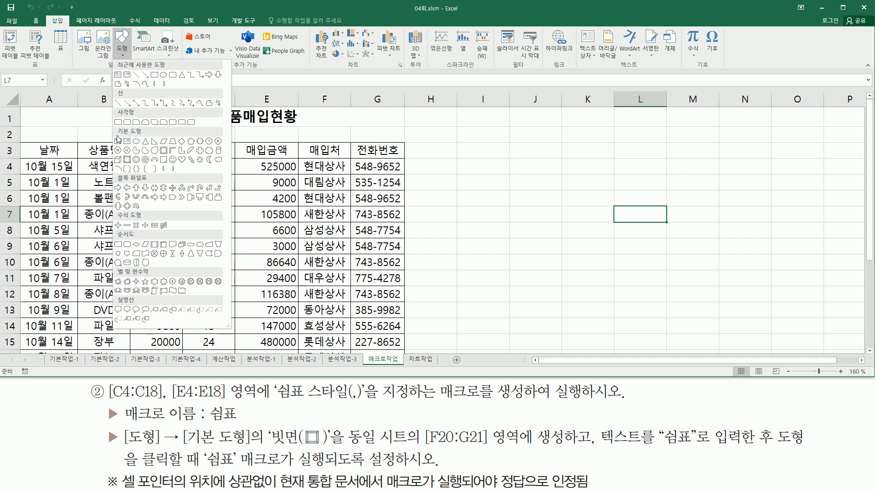
pyautogui.click(128, 161)
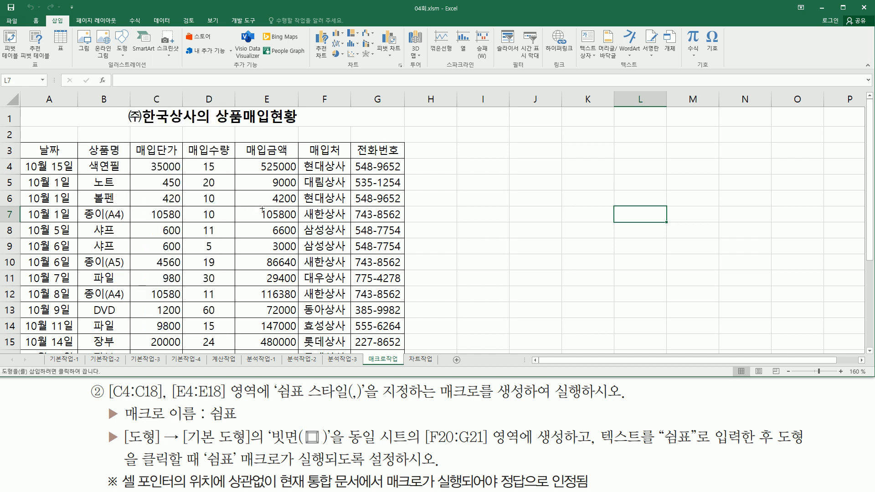
pyautogui.scroll(-3, 262, 209)
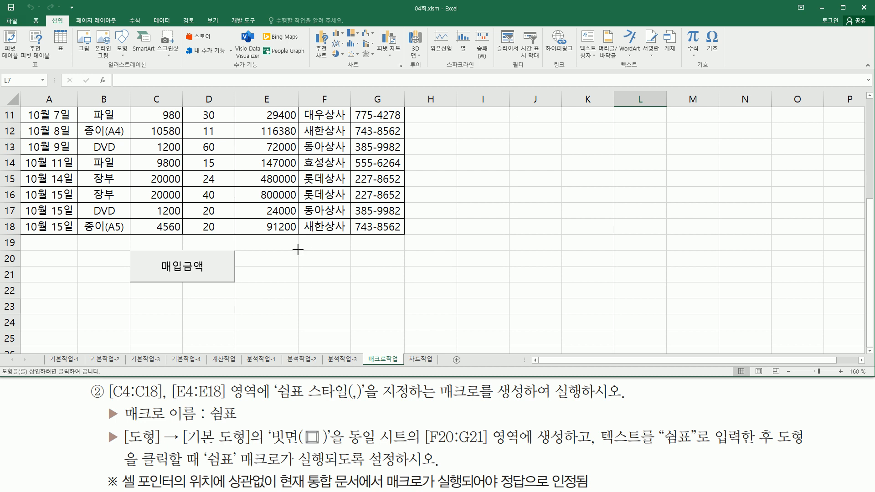
pyautogui.moveTo(298, 249); pyautogui.dragTo(405, 281)
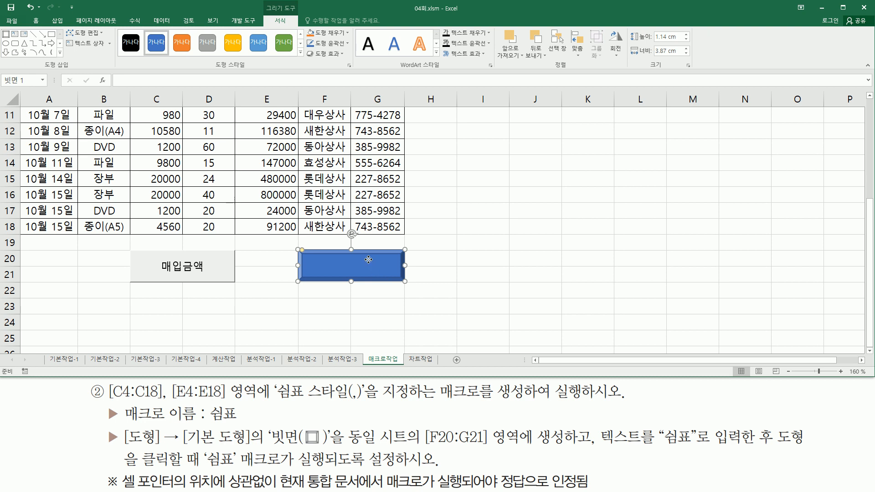
# Step: Start recording a new macro named 쉼표 for the bevel shape at F20:G21, stored in the current workbook (현재 통합 문서)
pyautogui.rightClick(368, 259)
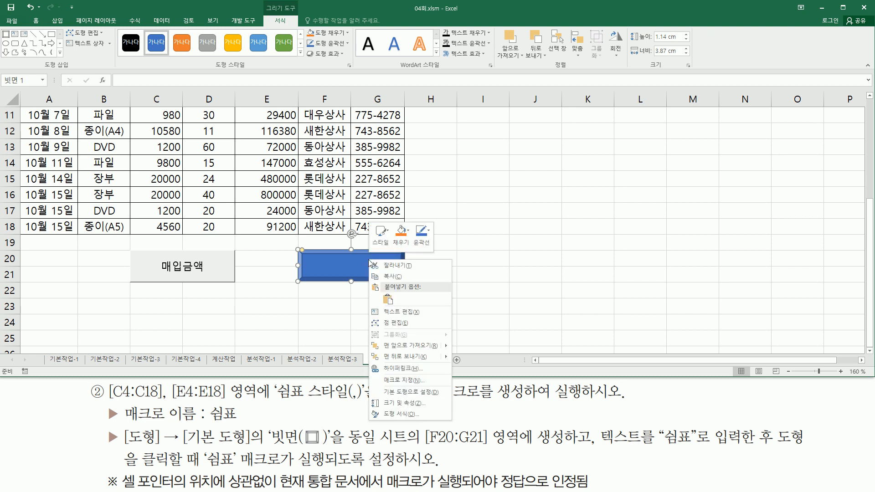
pyautogui.click(395, 380)
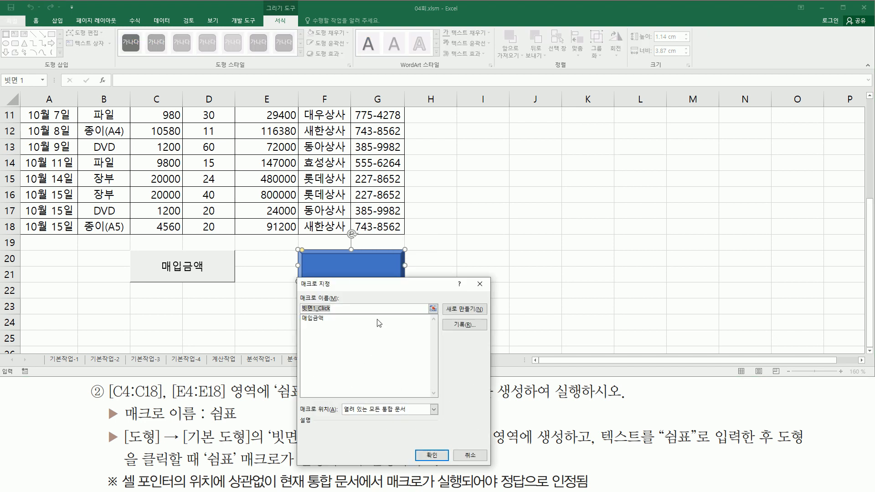
pyautogui.moveTo(348, 288); pyautogui.dragTo(548, 138)
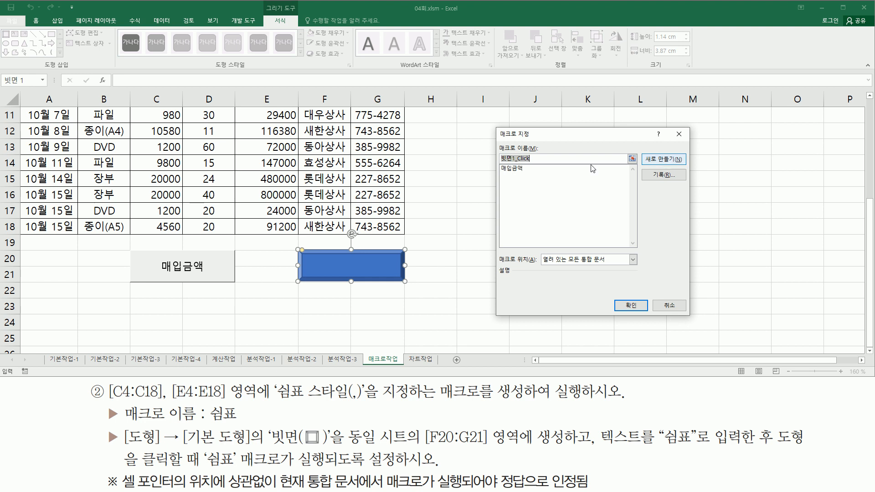
pyautogui.doubleClick(527, 158)
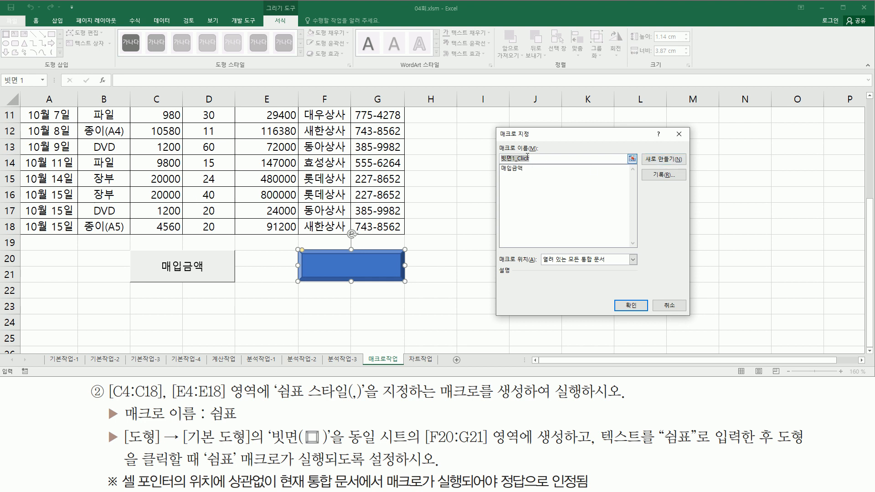
pyautogui.write('쉬')
pyautogui.write('표')
pyautogui.click(663, 175)
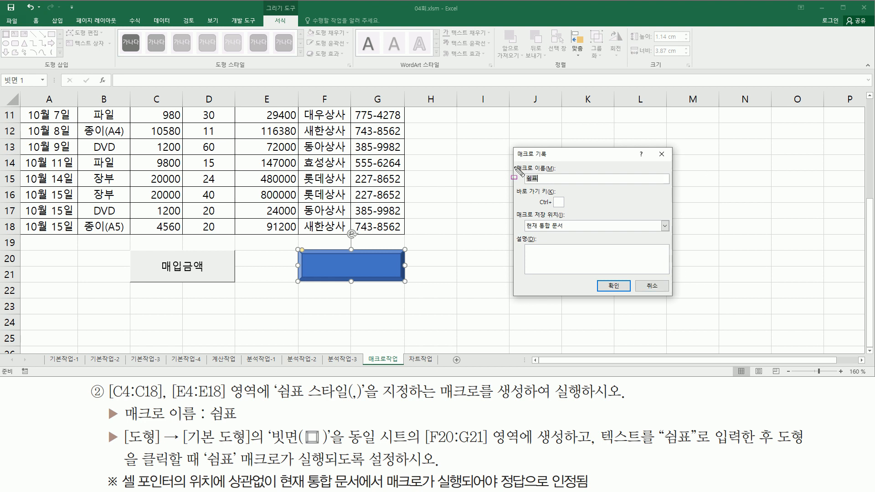
pyautogui.moveTo(515, 169); pyautogui.dragTo(563, 187)
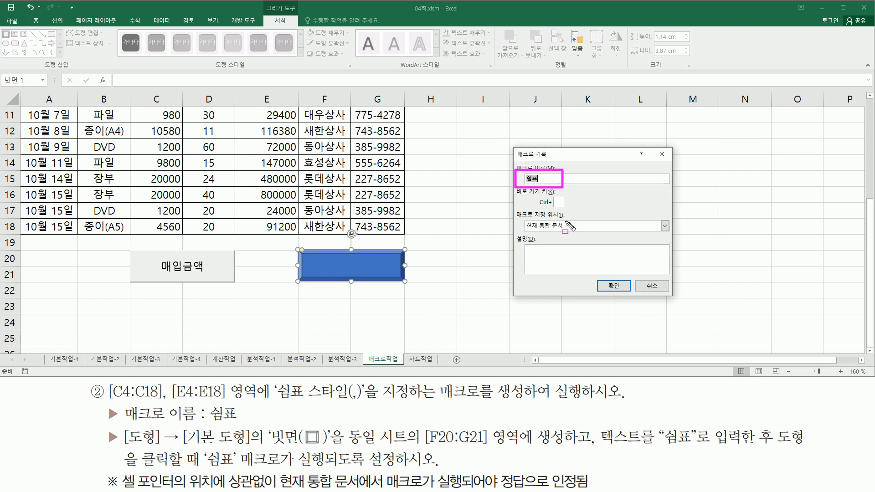
pyautogui.moveTo(515, 219)
pyautogui.mouseDown()
pyautogui.moveTo(540, 233)
pyautogui.moveTo(572, 234)
pyautogui.mouseUp()
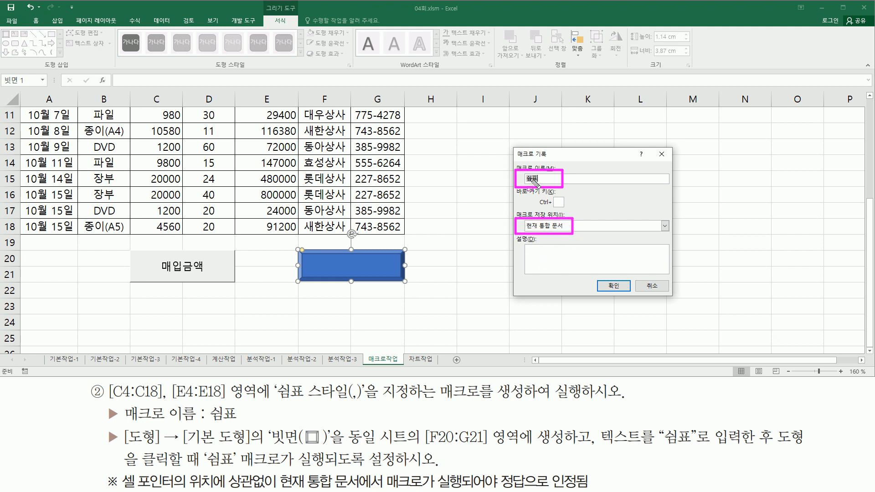
pyautogui.press('Escape')
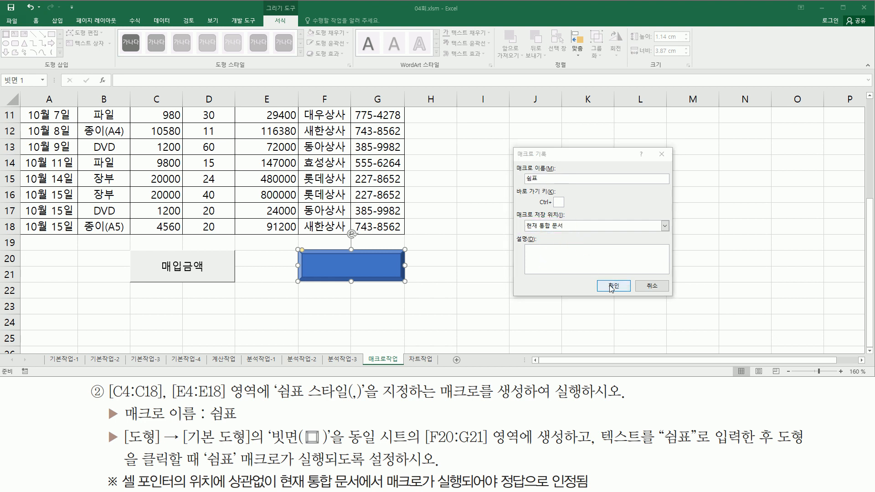
pyautogui.moveTo(602, 277); pyautogui.dragTo(625, 294)
pyautogui.press('Escape')
pyautogui.click(619, 287)
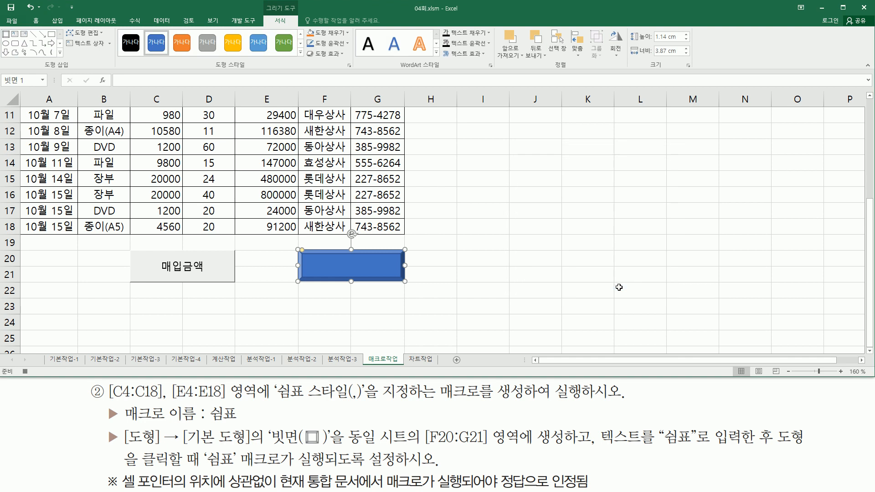
# Step: Apply the comma style (쉼표 스타일) to the ranges C4:C18 and E4:E18 as part of the macro being recorded
pyautogui.moveTo(16, 364); pyautogui.dragTo(34, 377)
pyautogui.press('Escape')
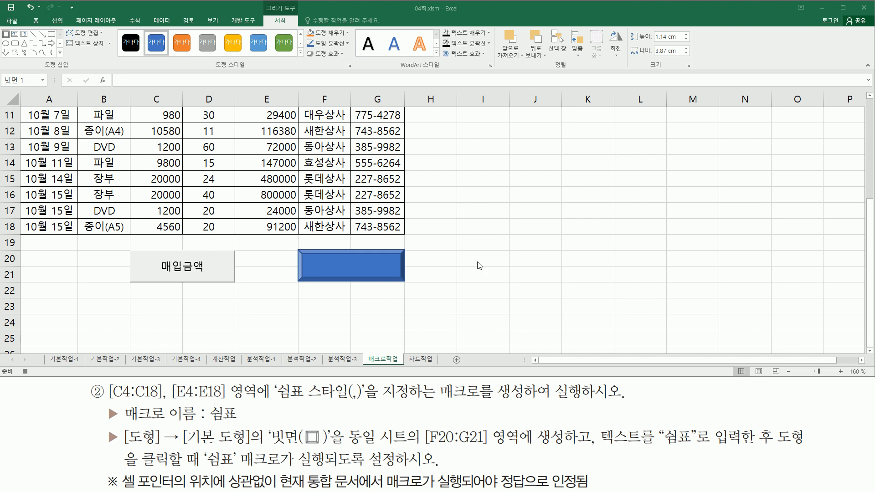
pyautogui.scroll(4, 865, 128)
pyautogui.click(146, 165)
pyautogui.moveTo(147, 165); pyautogui.dragTo(176, 319)
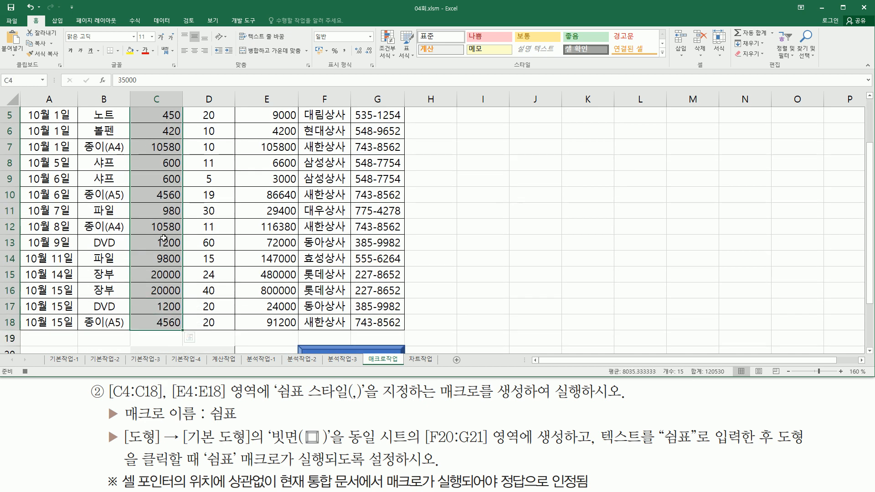
pyautogui.scroll(2, 236, 234)
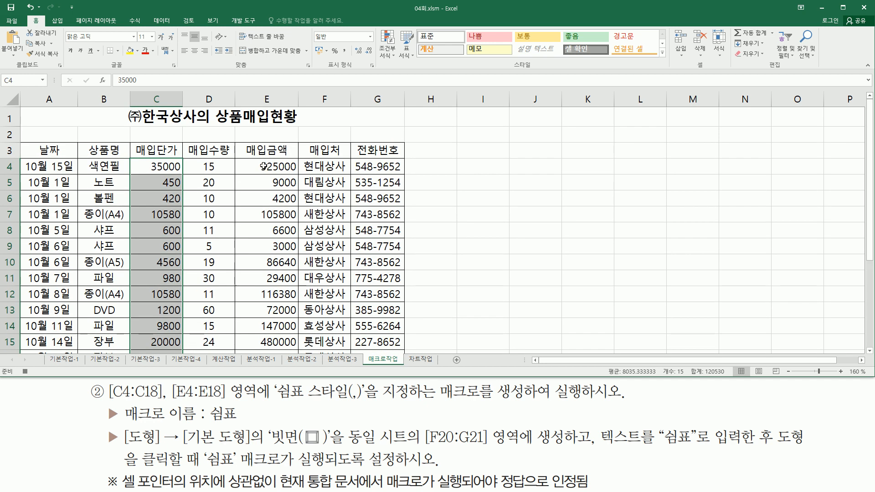
pyautogui.moveTo(263, 166); pyautogui.dragTo(285, 319)
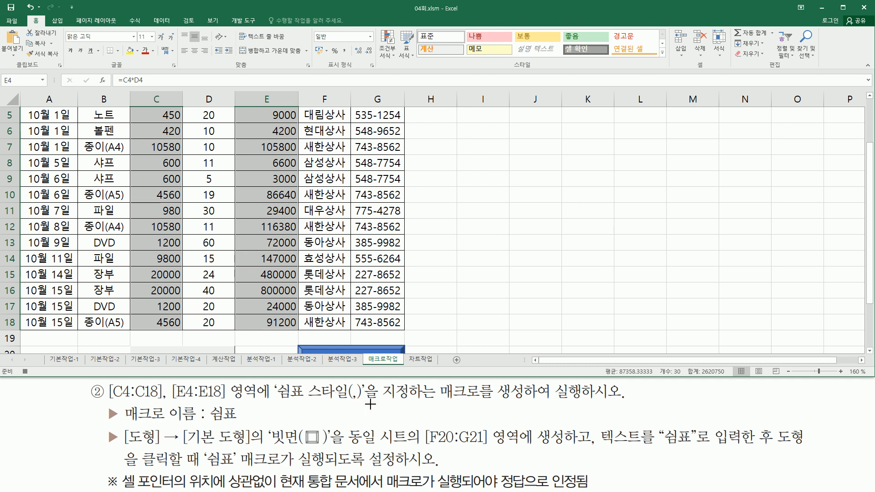
pyautogui.moveTo(323, 69)
pyautogui.mouseDown()
pyautogui.moveTo(359, 70)
pyautogui.moveTo(341, 48)
pyautogui.moveTo(350, 56)
pyautogui.mouseUp()
pyautogui.press('Escape')
pyautogui.click(345, 50)
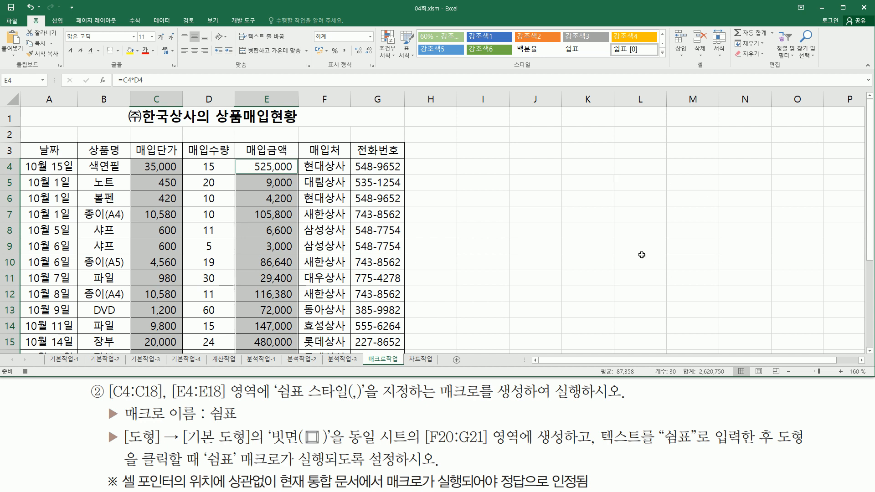
# Step: Deselect the formatted ranges by selecting cell M7 and stop the macro recording
pyautogui.click(707, 212)
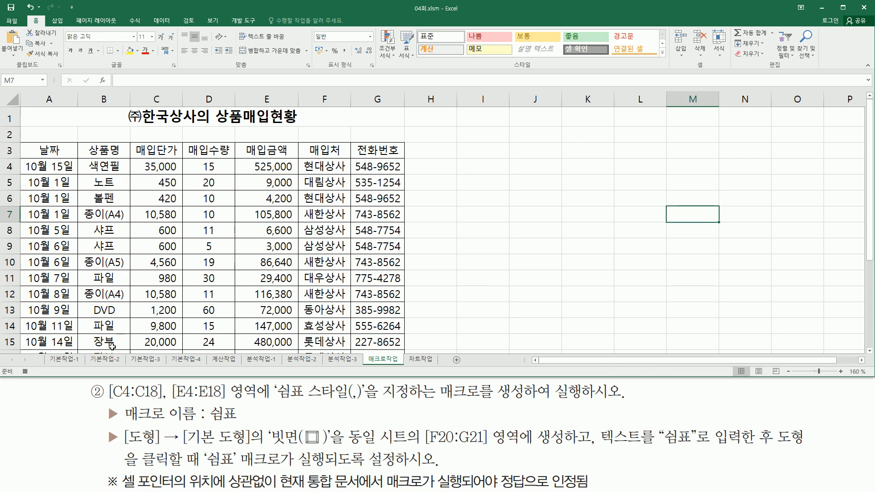
pyautogui.moveTo(18, 366); pyautogui.dragTo(41, 376)
pyautogui.press('Escape')
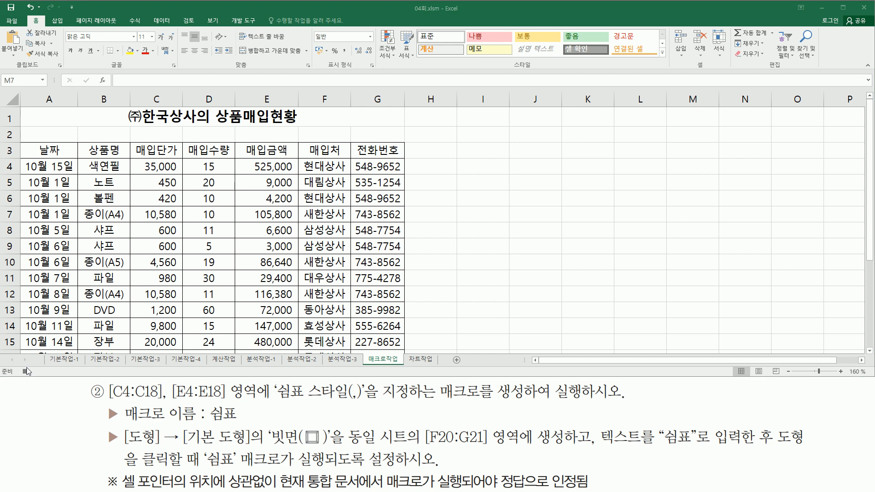
pyautogui.click(26, 372)
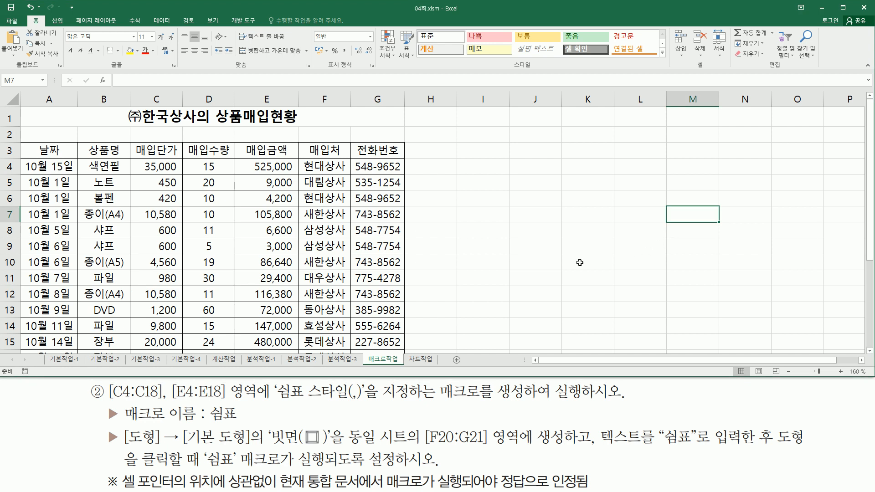
# Step: Enter 쉼표 as the text of the bevel shape at F20:G21
pyautogui.scroll(-3, 579, 263)
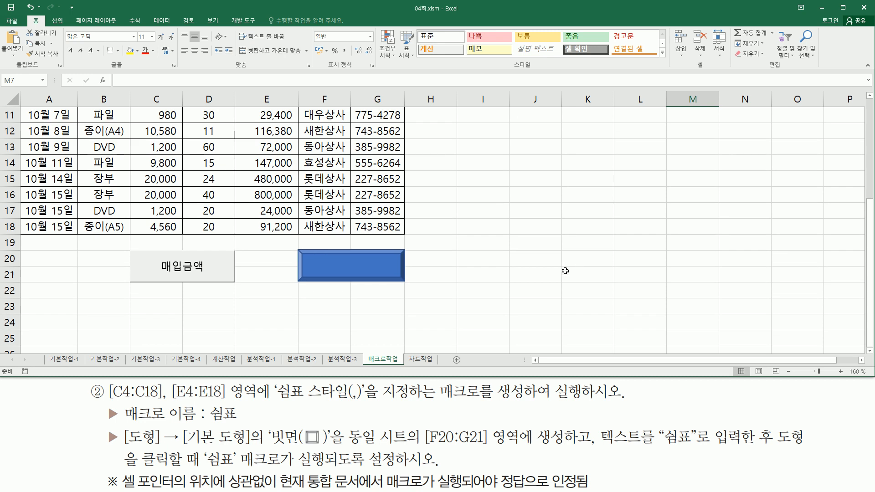
pyautogui.rightClick(355, 268)
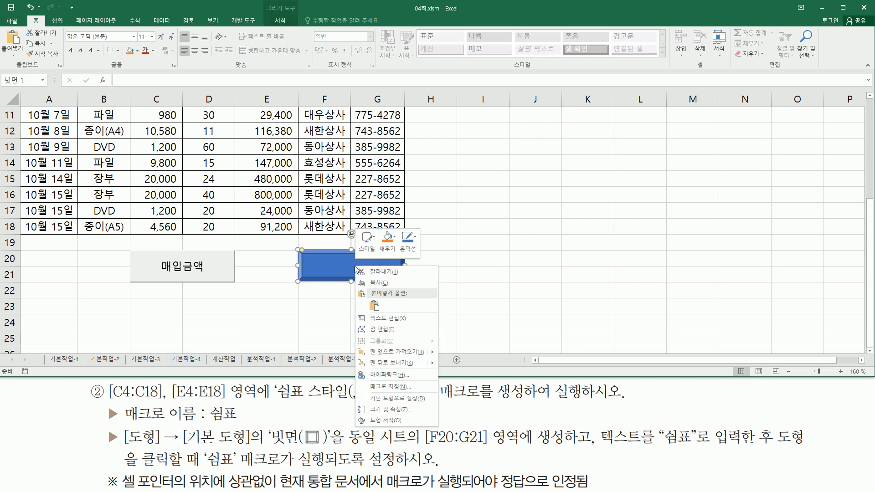
pyautogui.click(383, 319)
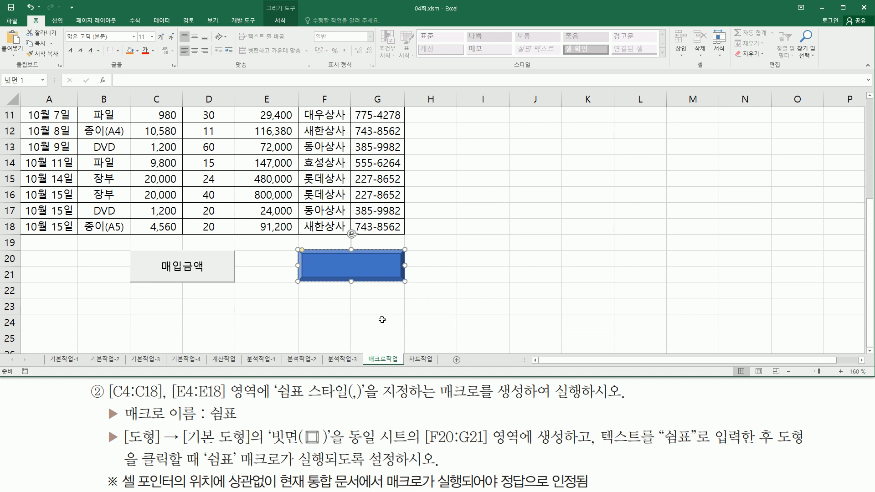
pyautogui.write('쉬')
pyautogui.write('표')
pyautogui.click(610, 199)
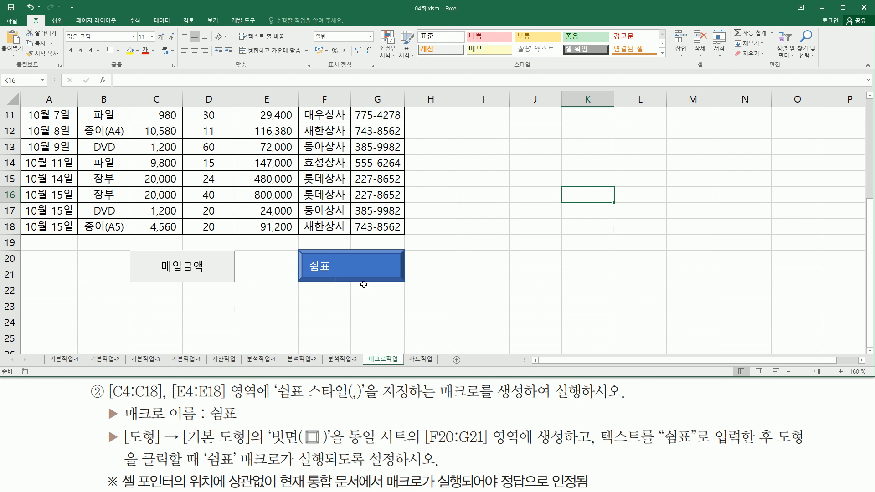
# Step: Reset the number format of C4:C18 and E4:E18 to General (일반) so the 쉼표 macro can be tested
pyautogui.click(453, 240)
pyautogui.scroll(4, 464, 244)
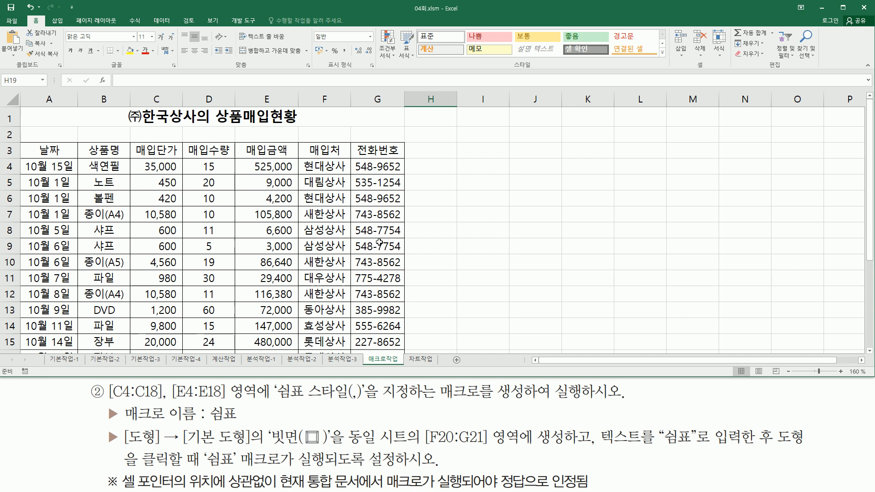
pyautogui.click(159, 166)
pyautogui.moveTo(159, 166); pyautogui.dragTo(159, 322)
pyautogui.scroll(2, 271, 166)
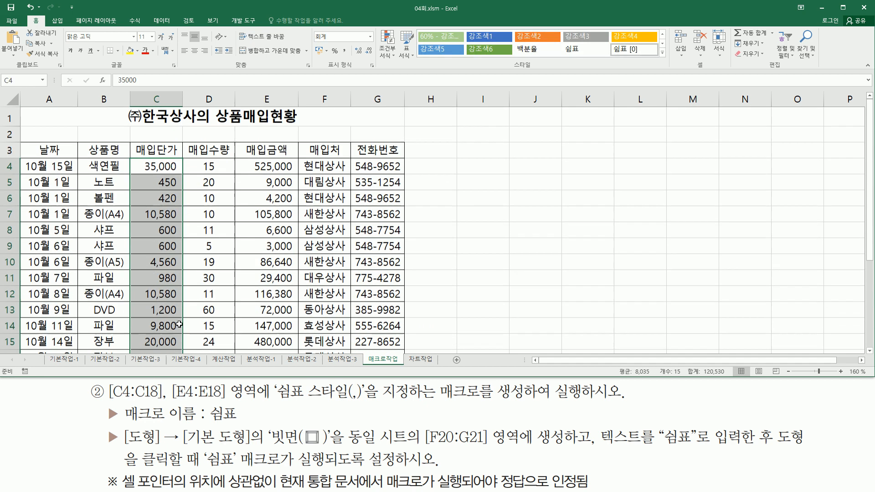
pyautogui.keyDown('ctrl'); pyautogui.moveTo(271, 167); pyautogui.dragTo(281, 306); pyautogui.keyUp('ctrl')
pyautogui.scroll(2, 441, 282)
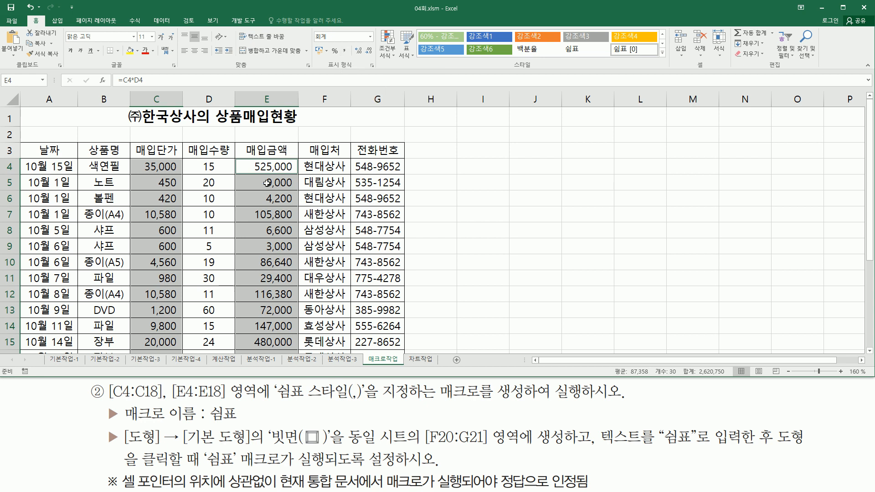
pyautogui.click(372, 38)
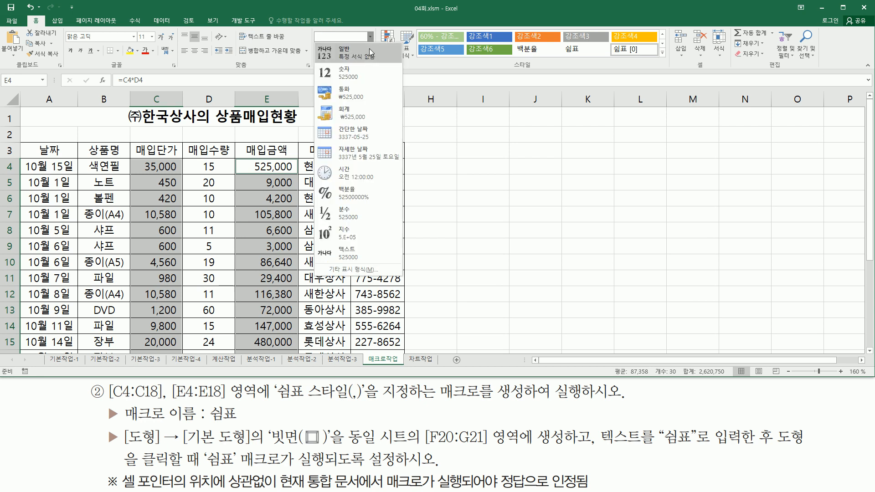
pyautogui.click(369, 48)
pyautogui.click(506, 225)
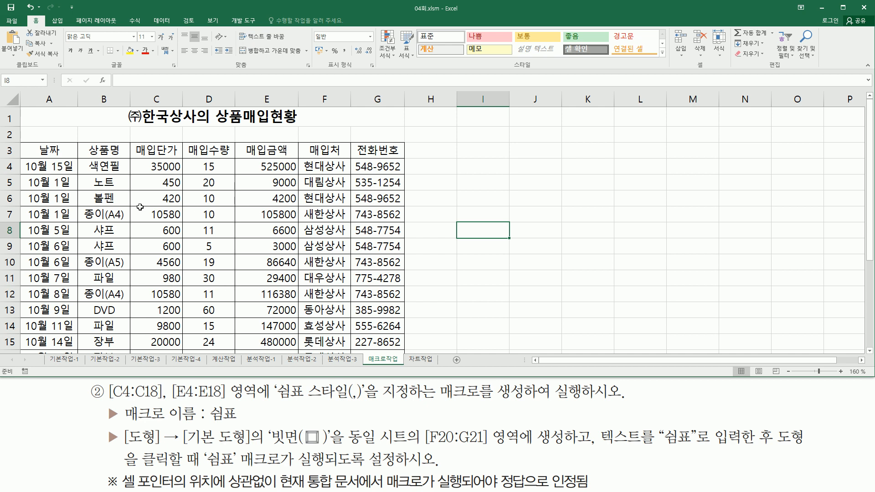
pyautogui.click(587, 246)
pyautogui.click(587, 278)
pyautogui.scroll(-3, 588, 278)
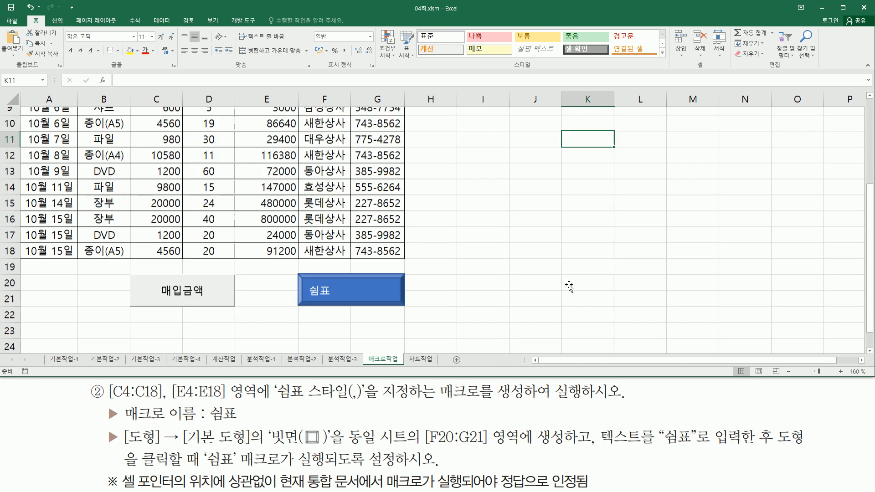
pyautogui.click(476, 306)
pyautogui.click(586, 245)
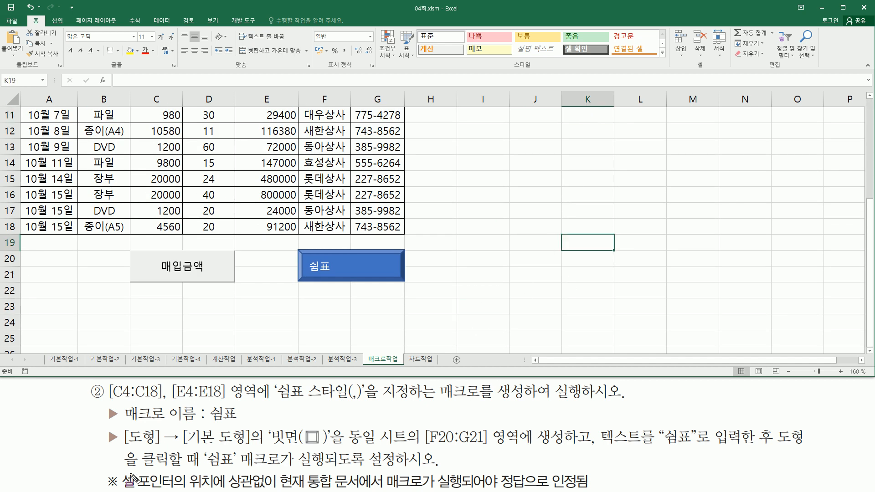
pyautogui.moveTo(122, 472)
pyautogui.mouseDown()
pyautogui.moveTo(275, 489)
pyautogui.moveTo(591, 489)
pyautogui.mouseUp()
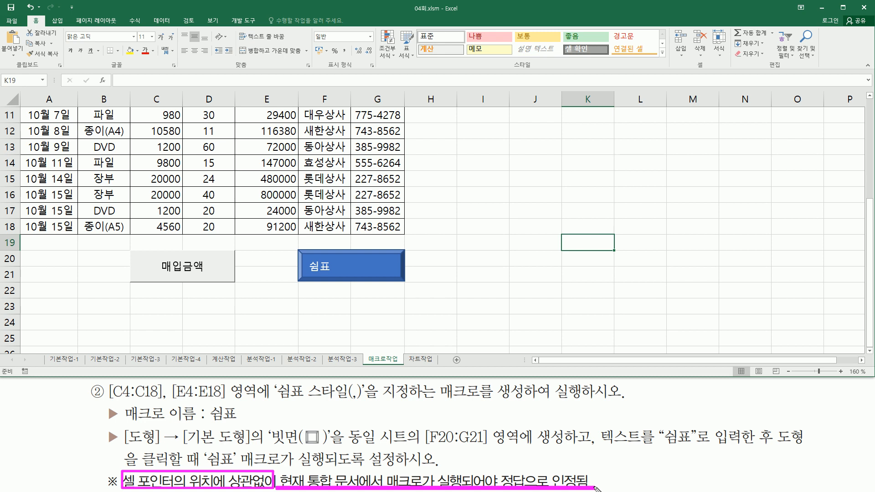
pyautogui.press('Escape')
pyautogui.click(461, 179)
pyautogui.click(588, 179)
pyautogui.click(483, 194)
pyautogui.click(483, 258)
pyautogui.click(521, 298)
pyautogui.click(377, 322)
pyautogui.click(209, 322)
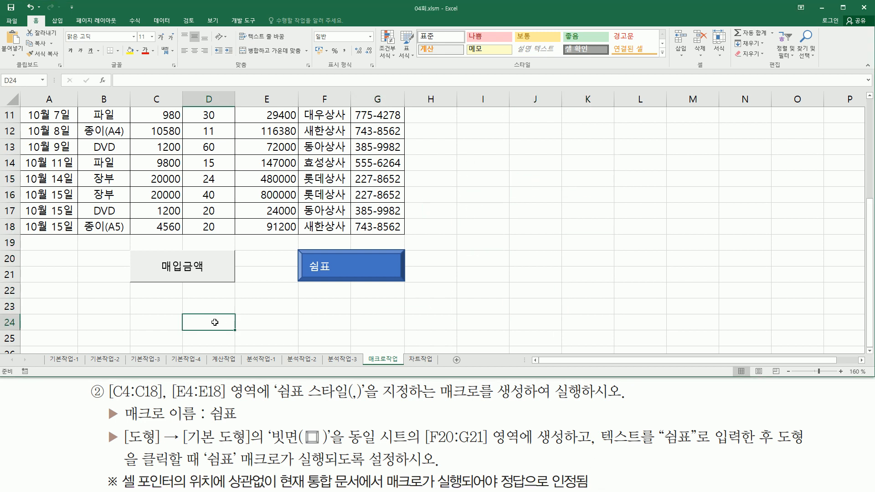
# Step: Run the 쉼표 macro from the bevel shape and check the number format in C4:C18 and E4:E18
pyautogui.moveTo(290, 237); pyautogui.dragTo(413, 291)
pyautogui.press('Escape')
pyautogui.click(310, 322)
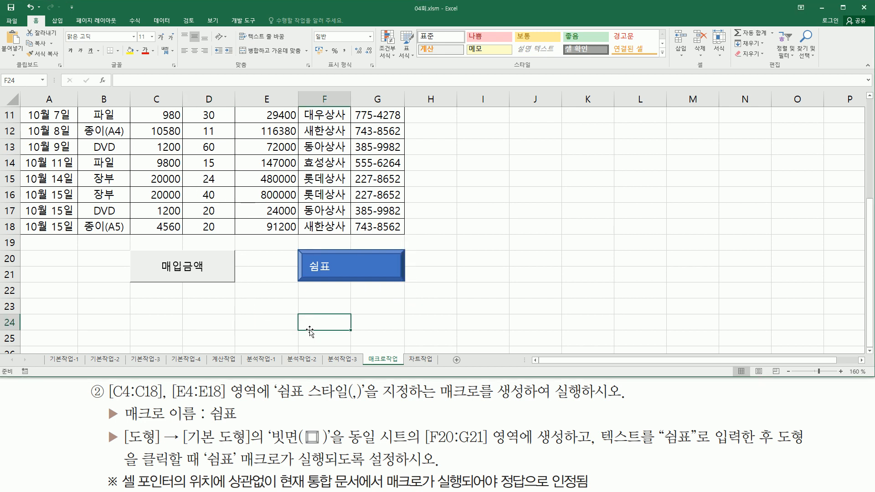
pyautogui.click(330, 270)
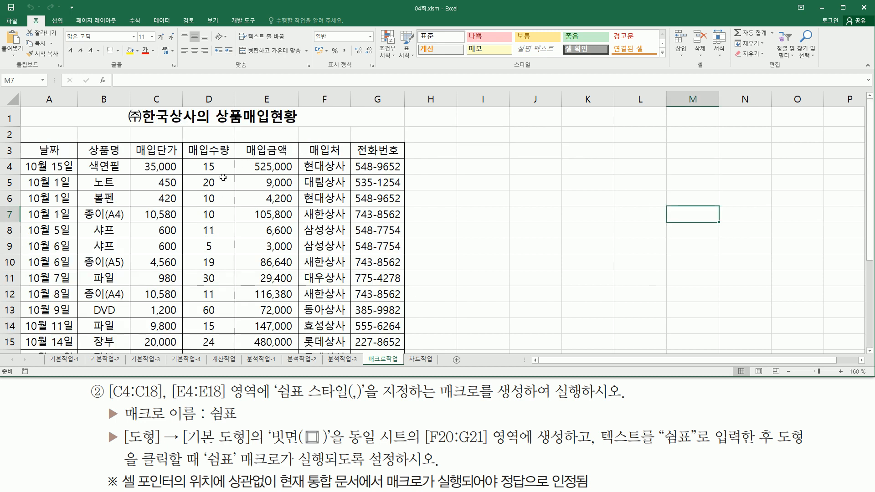
pyautogui.moveTo(138, 159); pyautogui.dragTo(181, 357)
pyautogui.moveTo(241, 159); pyautogui.dragTo(298, 362)
pyautogui.press('Escape')
pyautogui.scroll(-3, 535, 258)
pyautogui.scroll(3, 457, 257)
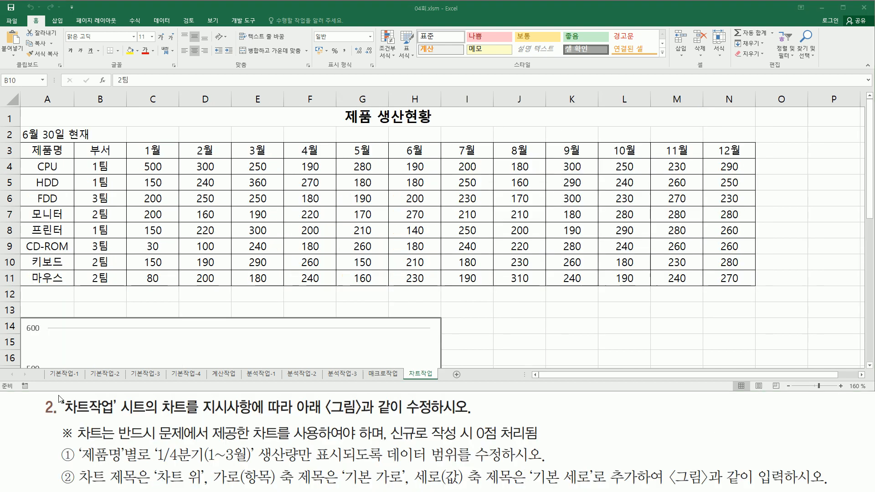
pyautogui.moveTo(62, 395)
pyautogui.mouseDown()
pyautogui.moveTo(123, 418)
pyautogui.moveTo(458, 418)
pyautogui.mouseUp()
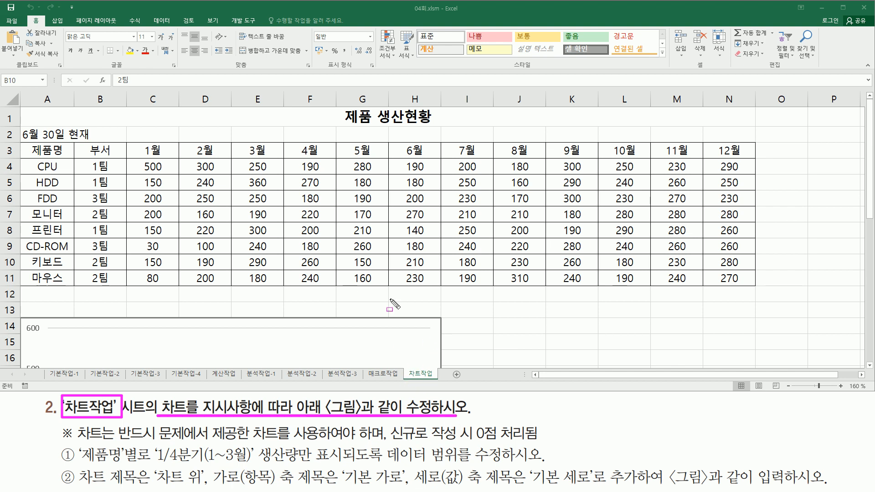
pyautogui.moveTo(26, 119)
pyautogui.mouseDown()
pyautogui.moveTo(579, 256)
pyautogui.moveTo(738, 282)
pyautogui.moveTo(750, 294)
pyautogui.mouseUp()
pyautogui.press('Escape')
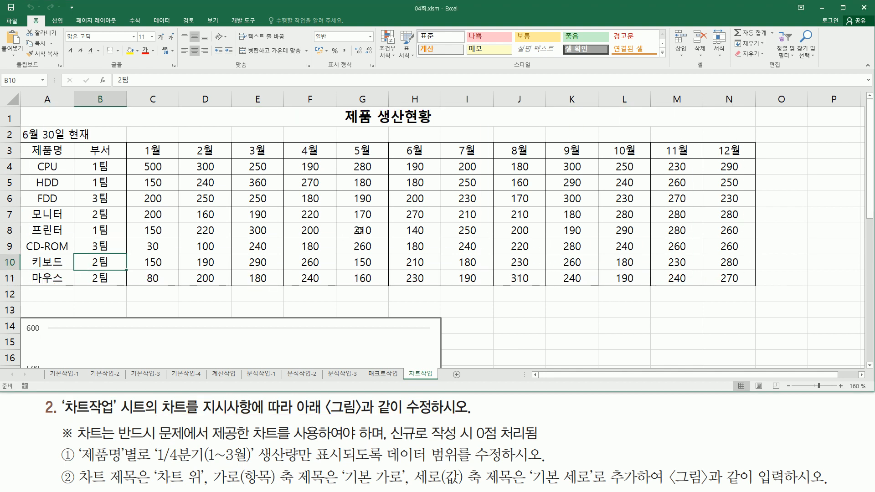
# Step: Examine the existing chart on the 차트작업 sheet and read the instruction on limiting its data range to 1~3월 by 제품명
pyautogui.scroll(-3, 354, 232)
pyautogui.scroll(-3, 317, 240)
pyautogui.scroll(-1, 316, 236)
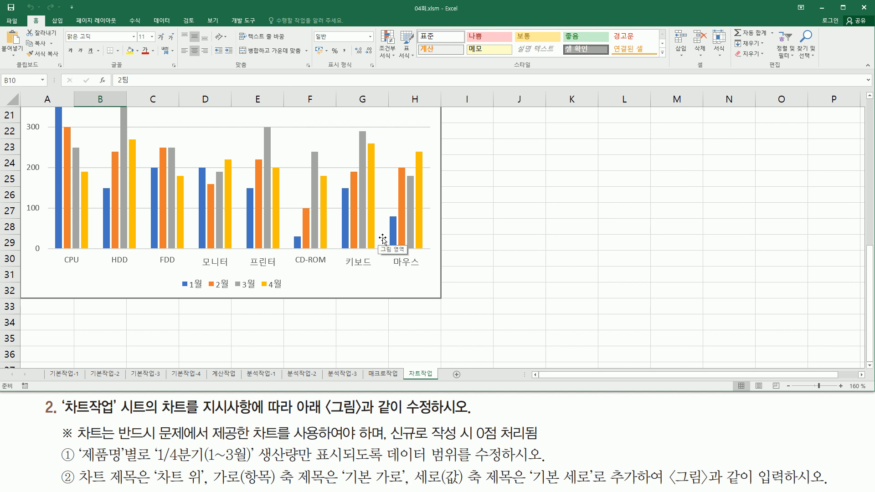
pyautogui.moveTo(76, 441); pyautogui.dragTo(321, 441)
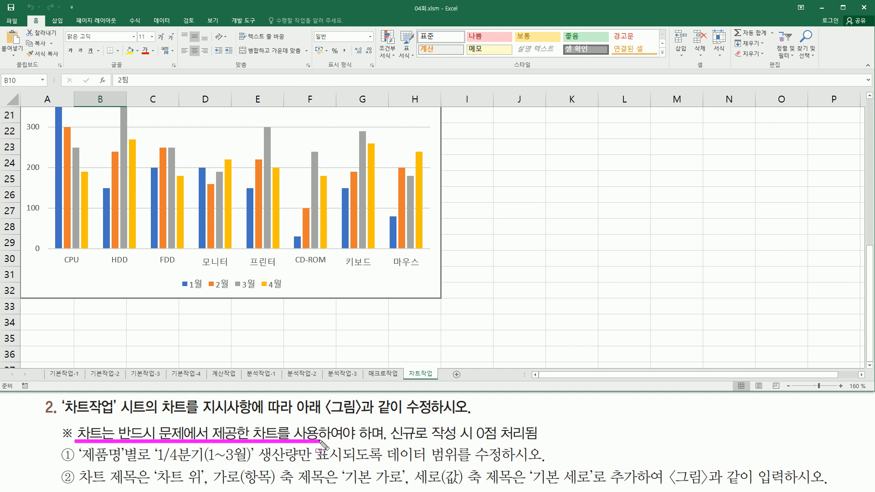
pyautogui.moveTo(390, 420)
pyautogui.mouseDown()
pyautogui.moveTo(475, 440)
pyautogui.moveTo(541, 443)
pyautogui.mouseUp()
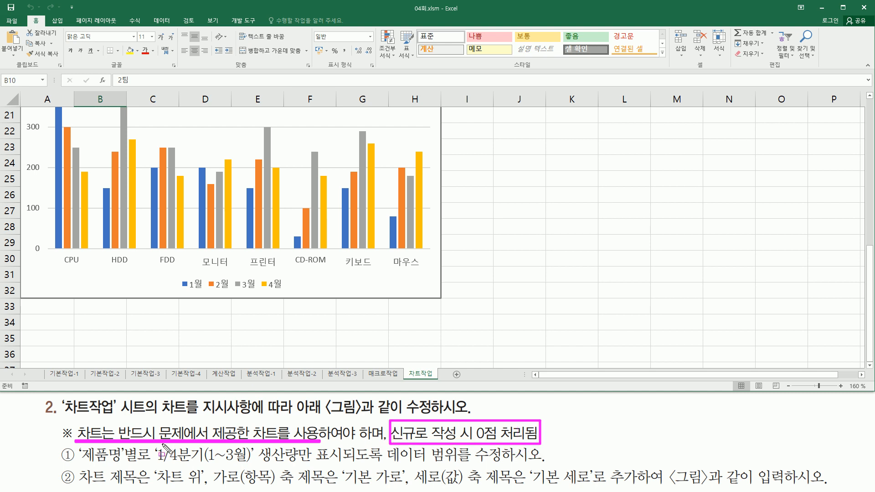
pyautogui.press('Escape')
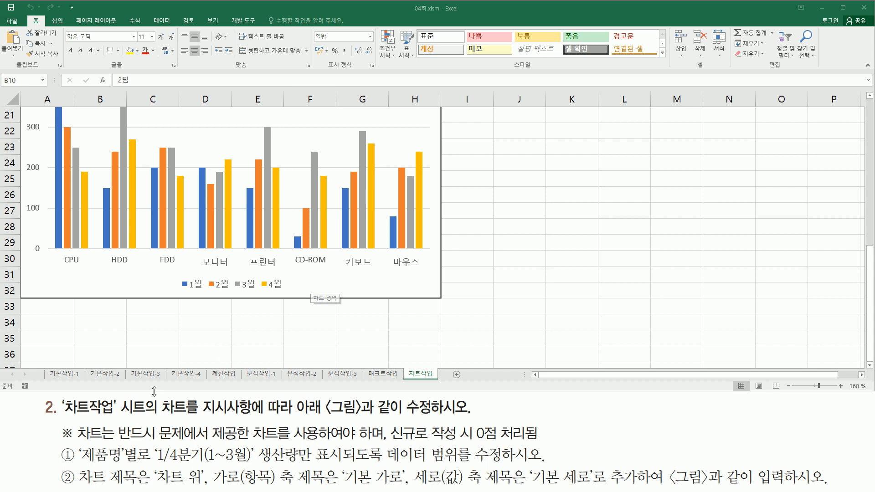
pyautogui.moveTo(73, 451)
pyautogui.mouseDown()
pyautogui.moveTo(154, 477)
pyautogui.moveTo(317, 466)
pyautogui.mouseUp()
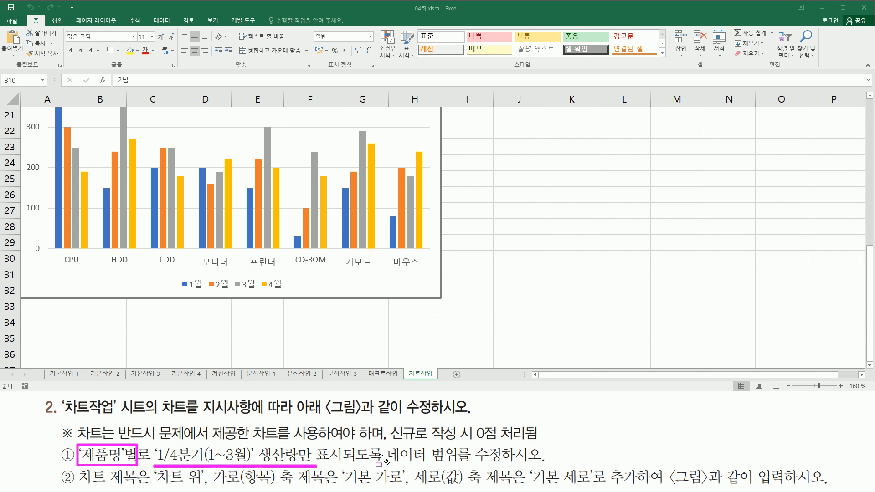
pyautogui.moveTo(381, 443); pyautogui.dragTo(506, 470)
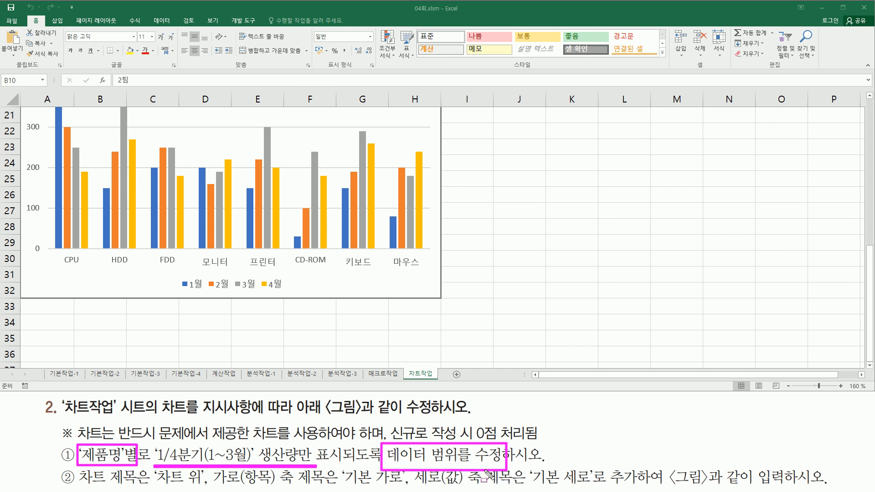
pyautogui.press('Escape')
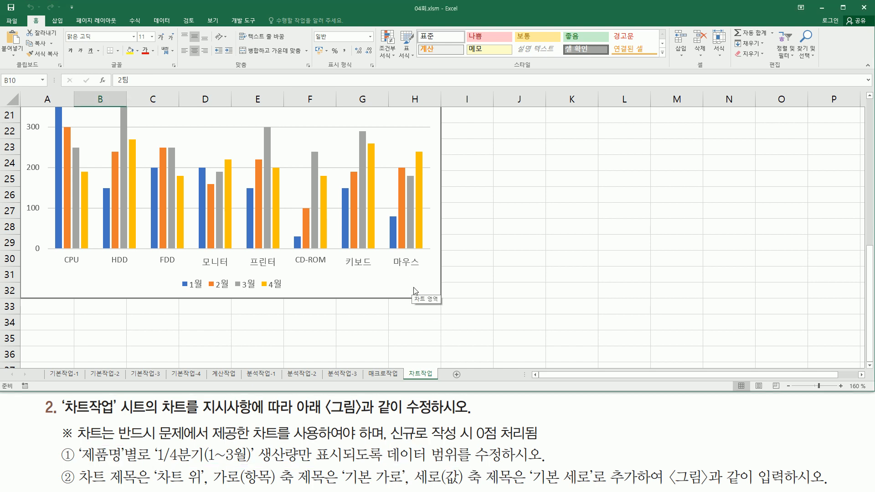
# Step: Select the chart and compare its source data range in the table with the required 제품명 and 1~3월 data
pyautogui.scroll(3, 381, 177)
pyautogui.click(383, 167)
pyautogui.scroll(3, 382, 182)
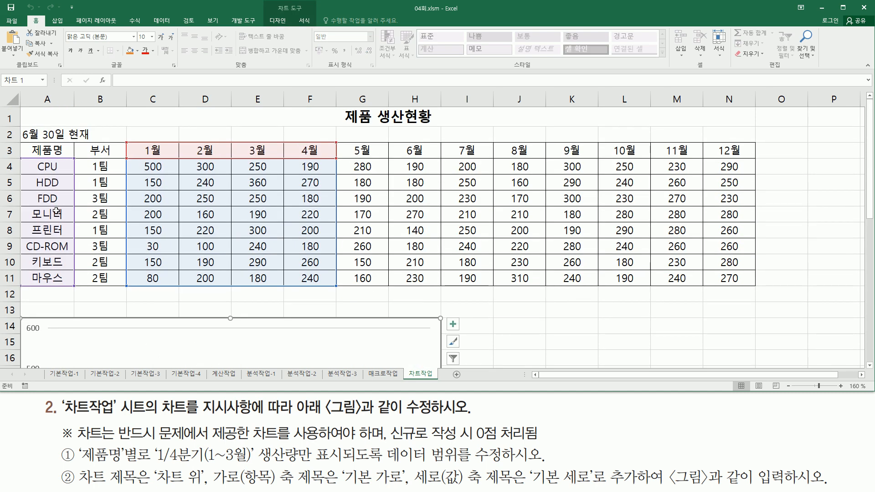
pyautogui.moveTo(23, 158); pyautogui.dragTo(84, 280)
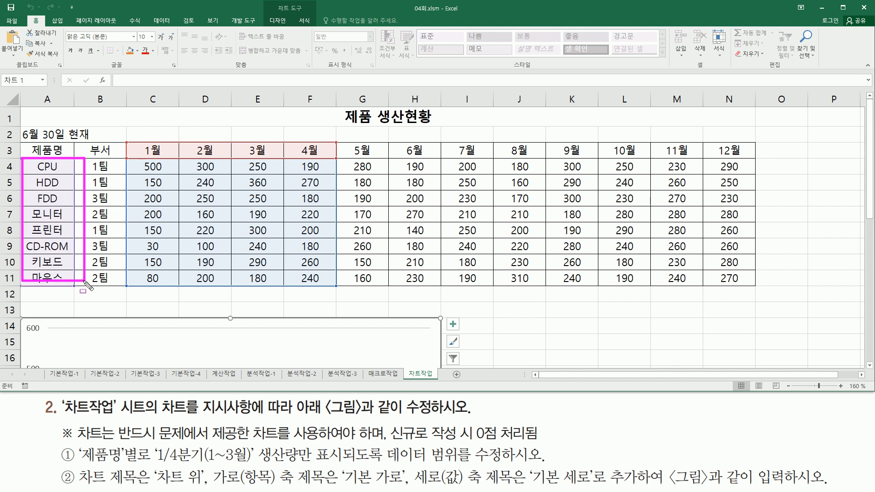
pyautogui.moveTo(128, 139)
pyautogui.mouseDown()
pyautogui.moveTo(148, 194)
pyautogui.moveTo(337, 288)
pyautogui.mouseUp()
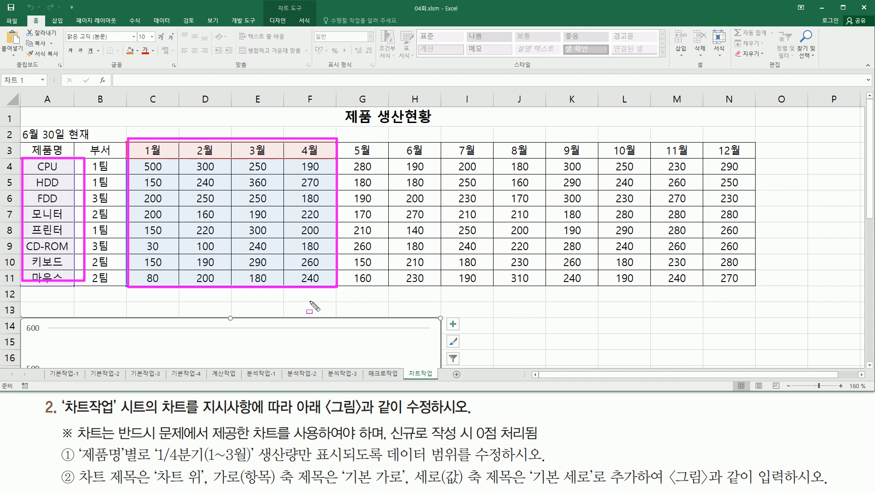
pyautogui.press('Escape')
pyautogui.click(410, 327)
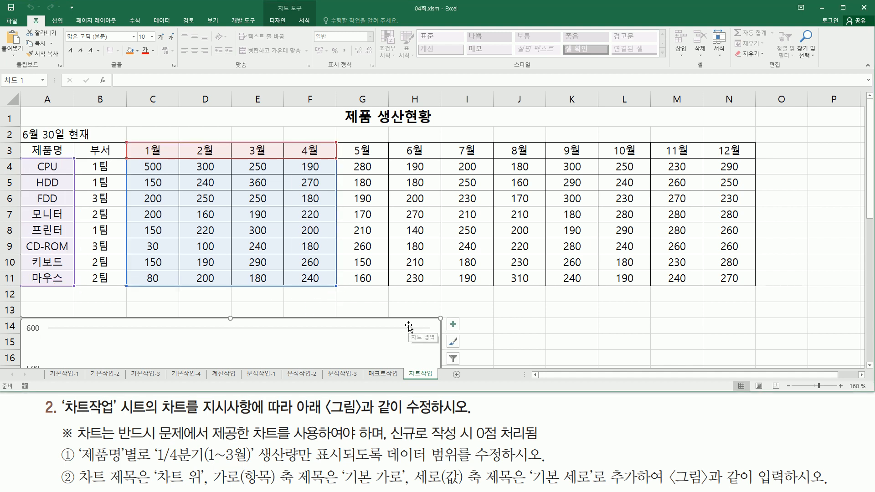
pyautogui.hotkey('ctrl', '2')
pyautogui.moveTo(83, 461); pyautogui.dragTo(353, 463)
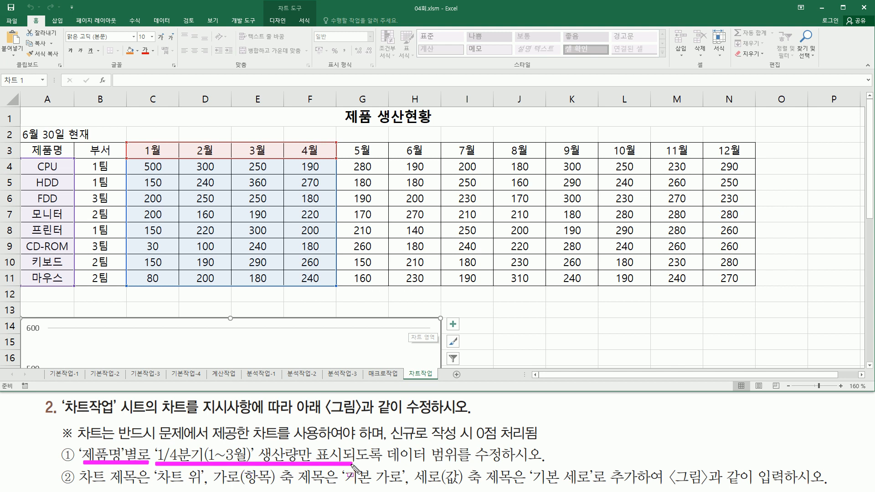
pyautogui.moveTo(292, 138); pyautogui.dragTo(333, 294)
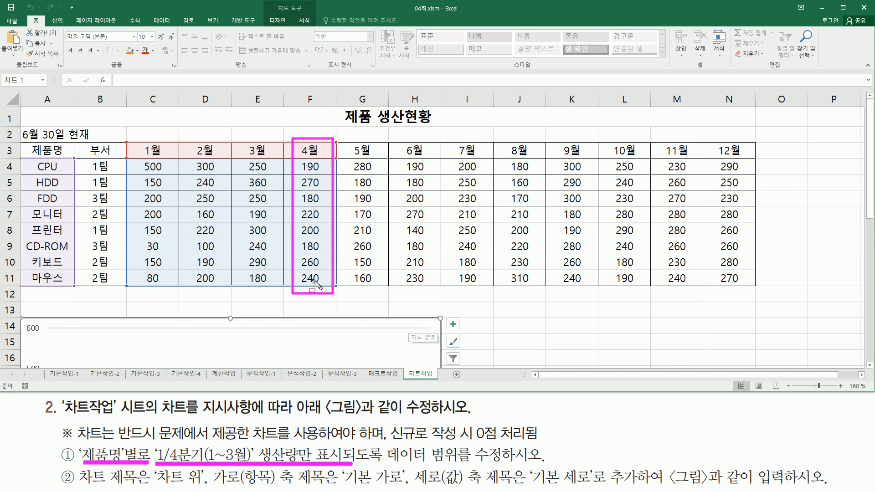
# Step: Delete the 4월 data series from the chart
pyautogui.scroll(-3, 485, 314)
pyautogui.scroll(-3, 485, 310)
pyautogui.moveTo(179, 292)
pyautogui.mouseDown()
pyautogui.moveTo(283, 293)
pyautogui.moveTo(263, 275)
pyautogui.moveTo(258, 287)
pyautogui.moveTo(286, 294)
pyautogui.mouseUp()
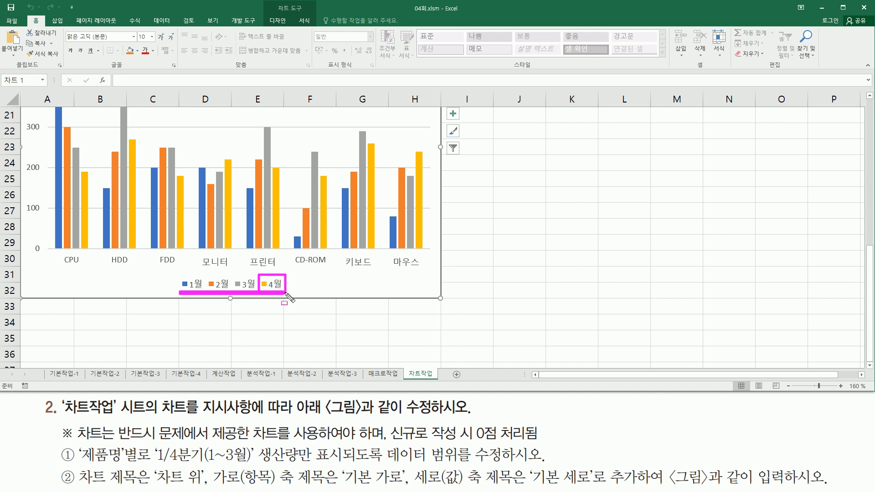
pyautogui.press('Escape')
pyautogui.click(277, 195)
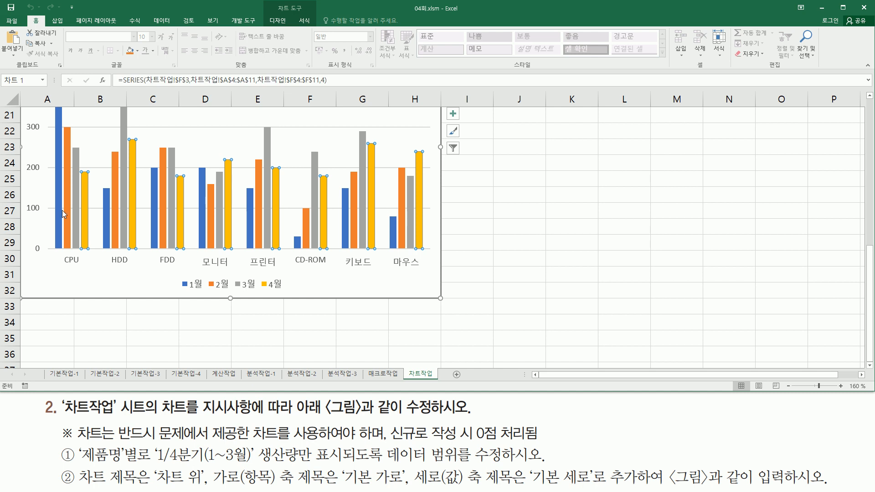
pyautogui.press('Delete')
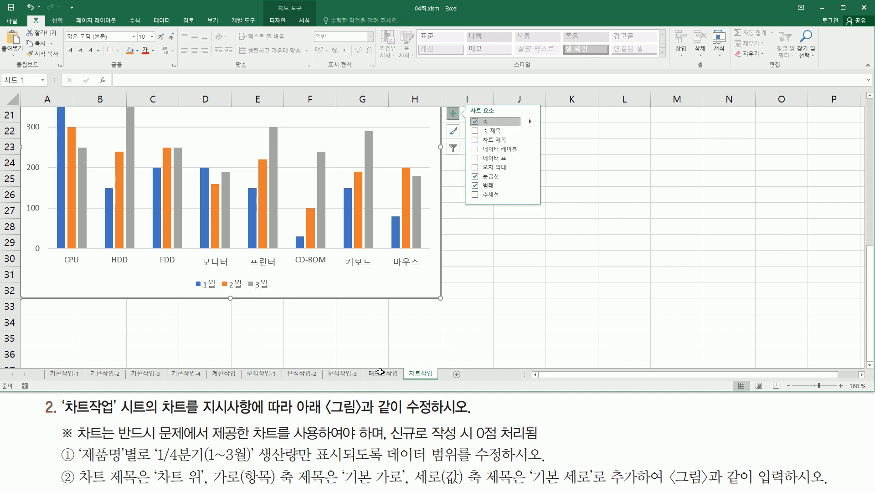
# Step: Read the instruction on the chart title and axis titles and examine where each title belongs on the chart
pyautogui.moveTo(77, 466)
pyautogui.mouseDown()
pyautogui.moveTo(142, 486)
pyautogui.moveTo(201, 488)
pyautogui.moveTo(214, 468)
pyautogui.moveTo(287, 487)
pyautogui.moveTo(339, 487)
pyautogui.mouseUp()
pyautogui.moveTo(344, 487); pyautogui.dragTo(627, 486)
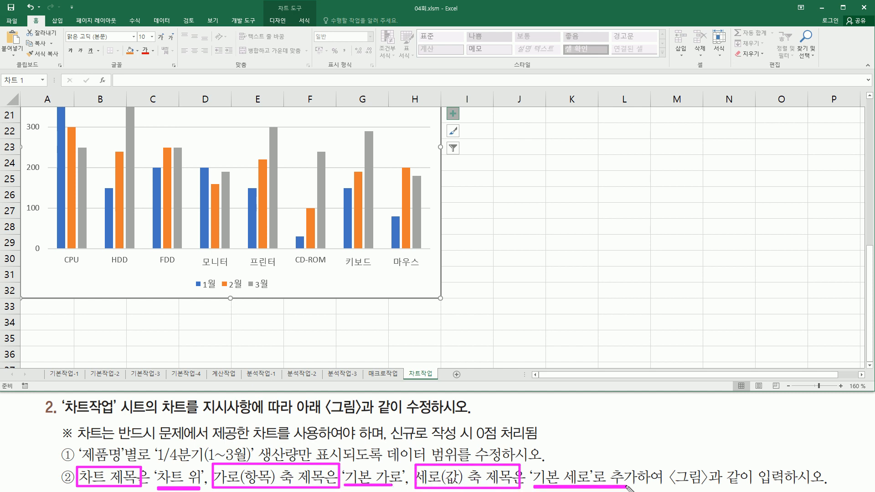
pyautogui.moveTo(667, 463)
pyautogui.mouseDown()
pyautogui.moveTo(685, 488)
pyautogui.moveTo(800, 489)
pyautogui.mouseUp()
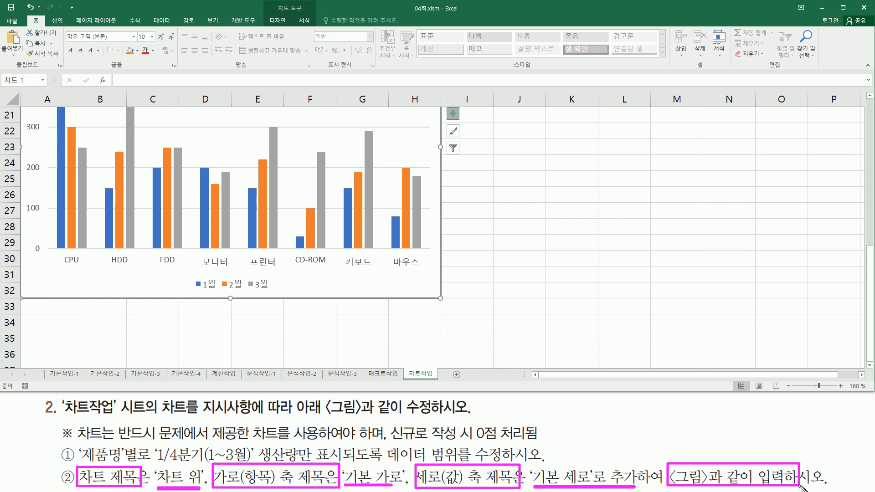
pyautogui.press('Escape')
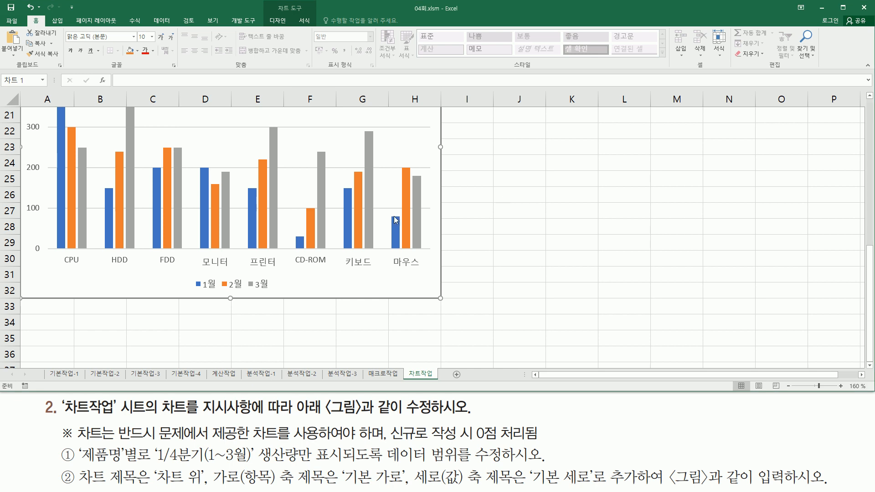
pyautogui.moveTo(177, 264); pyautogui.dragTo(317, 290)
pyautogui.press('Escape')
pyautogui.moveTo(868, 255); pyautogui.dragTo(866, 232)
pyautogui.moveTo(21, 199)
pyautogui.mouseDown()
pyautogui.moveTo(34, 305)
pyautogui.moveTo(25, 310)
pyautogui.mouseUp()
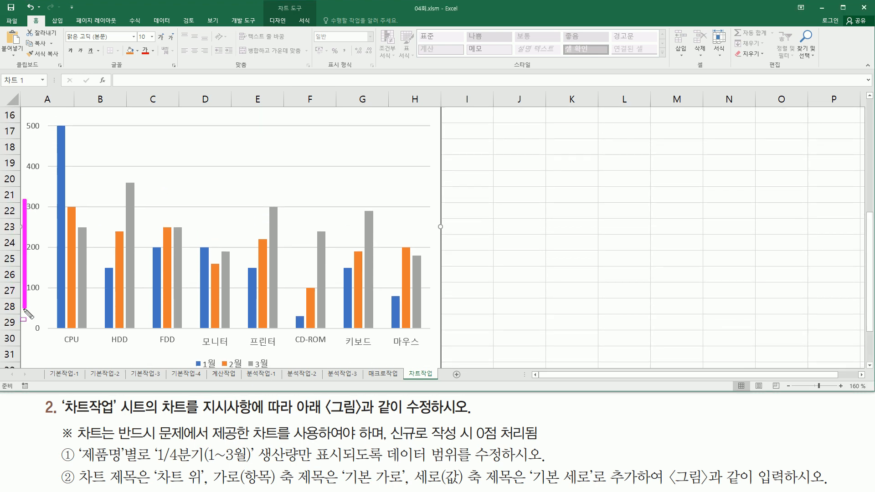
pyautogui.press('Escape')
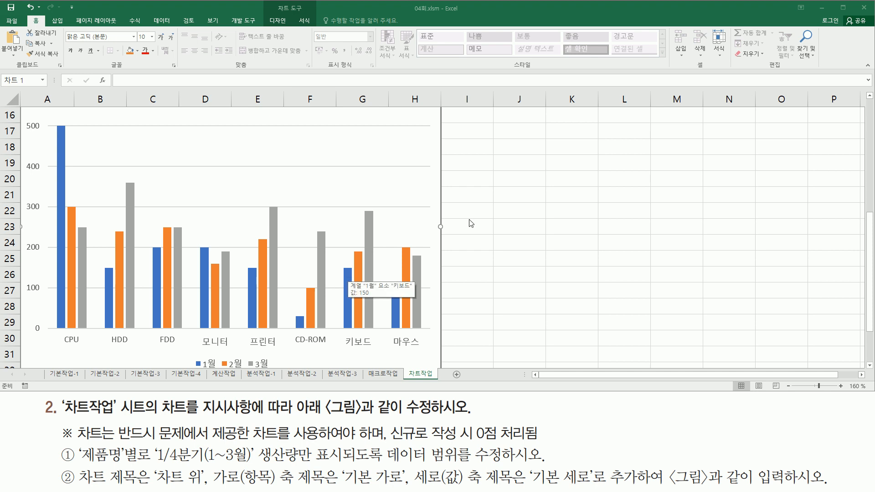
pyautogui.click(868, 98)
pyautogui.click(869, 98)
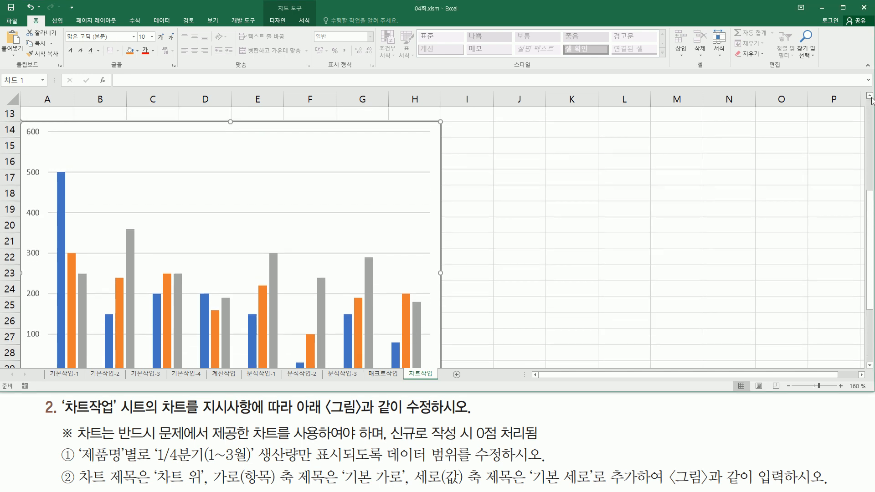
pyautogui.moveTo(189, 140); pyautogui.dragTo(291, 165)
pyautogui.press('Escape')
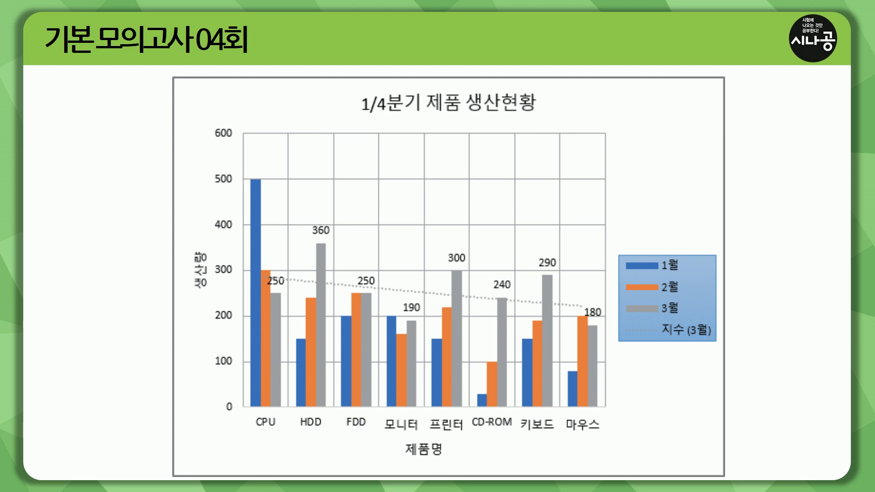
pyautogui.moveTo(355, 91)
pyautogui.mouseDown()
pyautogui.moveTo(358, 111)
pyautogui.moveTo(550, 122)
pyautogui.mouseUp()
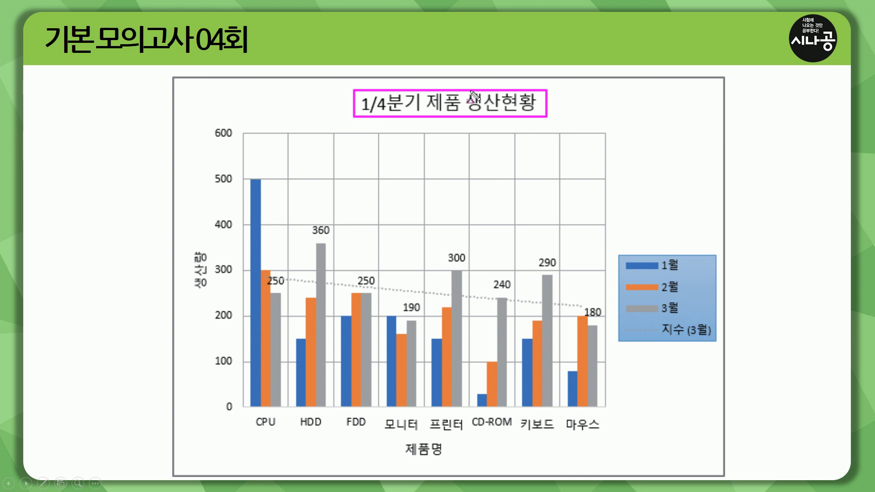
pyautogui.click(423, 103)
pyautogui.click(463, 101)
pyautogui.moveTo(202, 245)
pyautogui.mouseDown()
pyautogui.moveTo(191, 262)
pyautogui.moveTo(211, 297)
pyautogui.mouseUp()
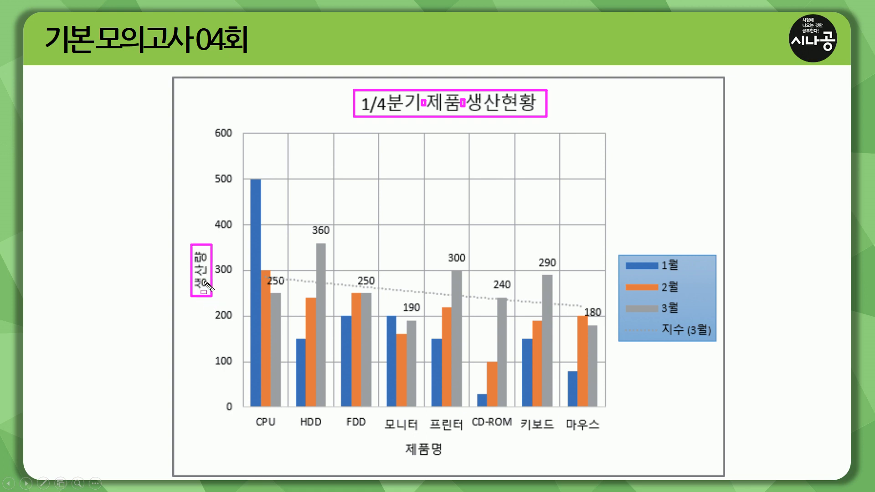
pyautogui.moveTo(397, 441); pyautogui.dragTo(447, 459)
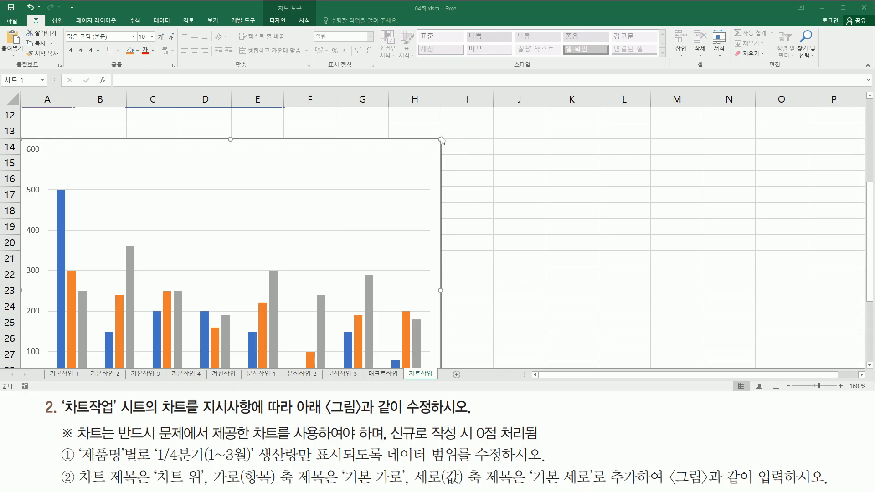
# Step: Add a chart title to the chart with the 차트 위 (above chart) placement
pyautogui.click(434, 147)
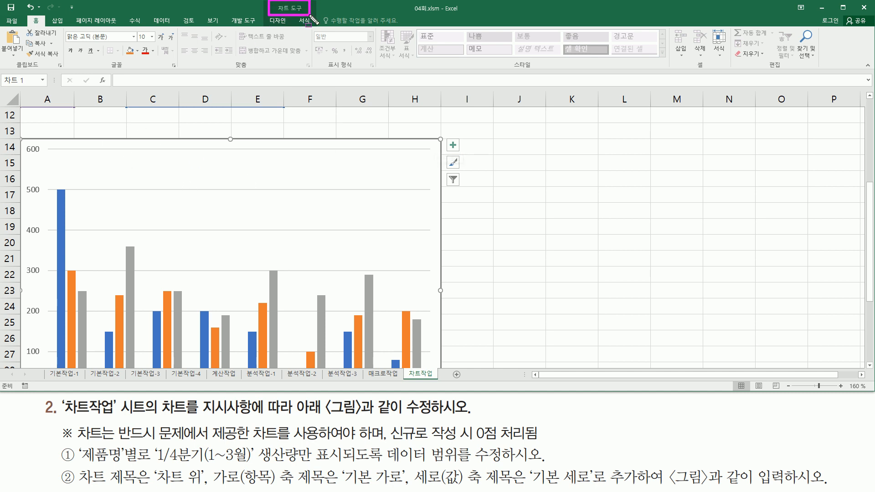
pyautogui.click(278, 22)
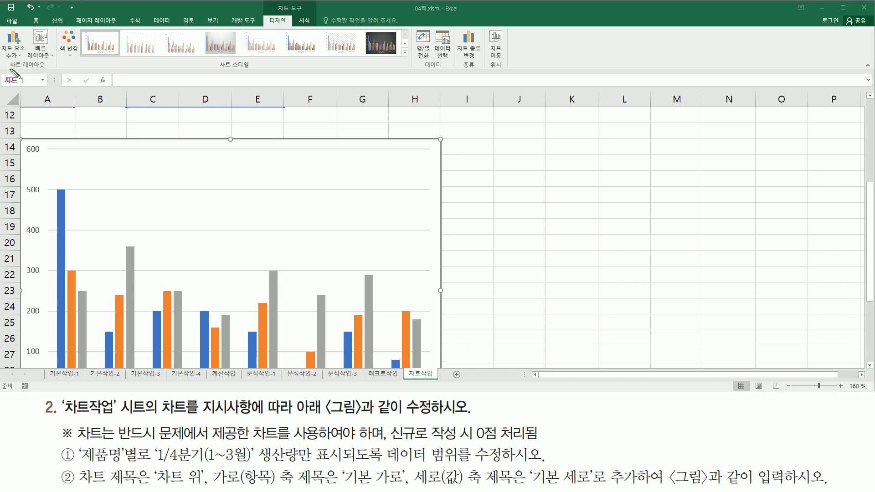
pyautogui.moveTo(9, 69); pyautogui.dragTo(47, 61)
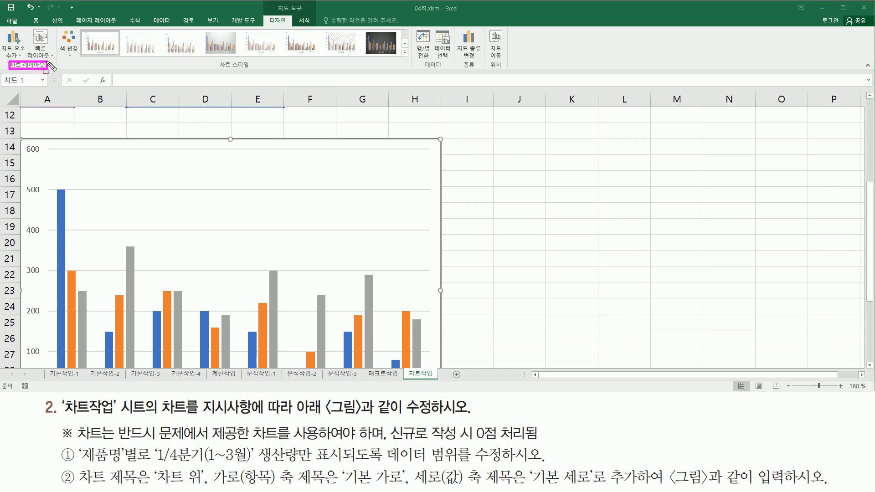
pyautogui.press('Escape')
pyautogui.click(18, 57)
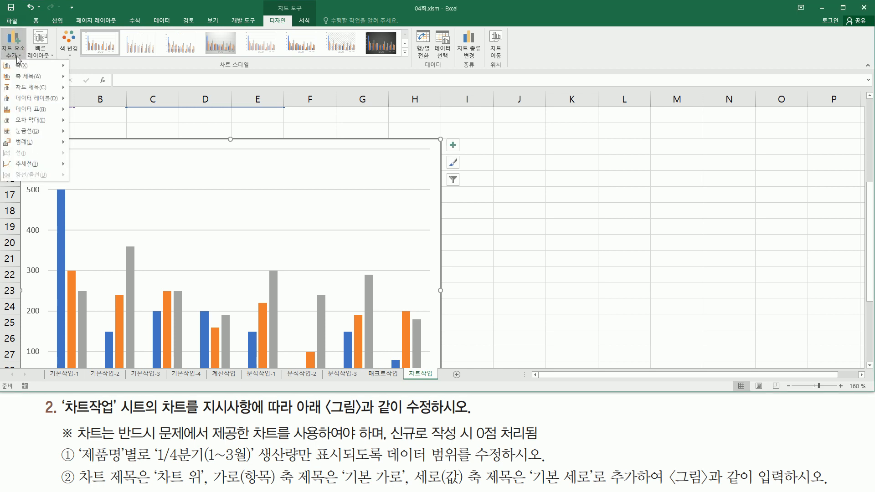
pyautogui.moveTo(29, 91)
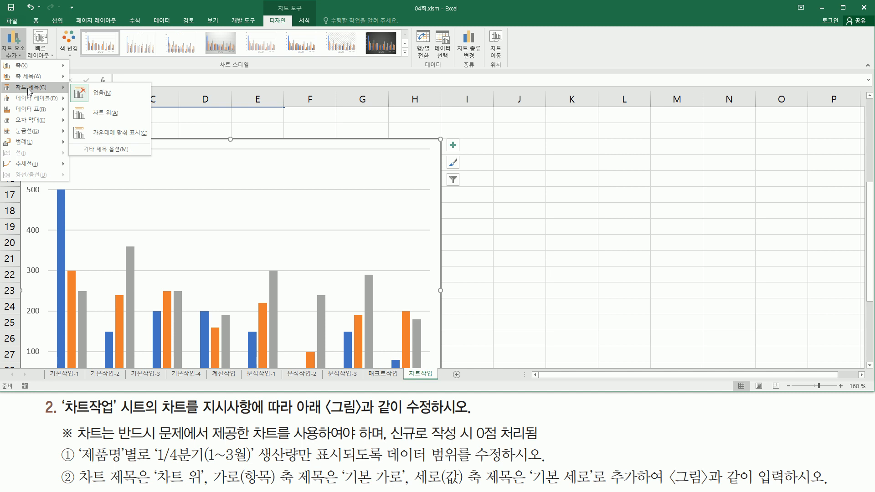
pyautogui.click(107, 120)
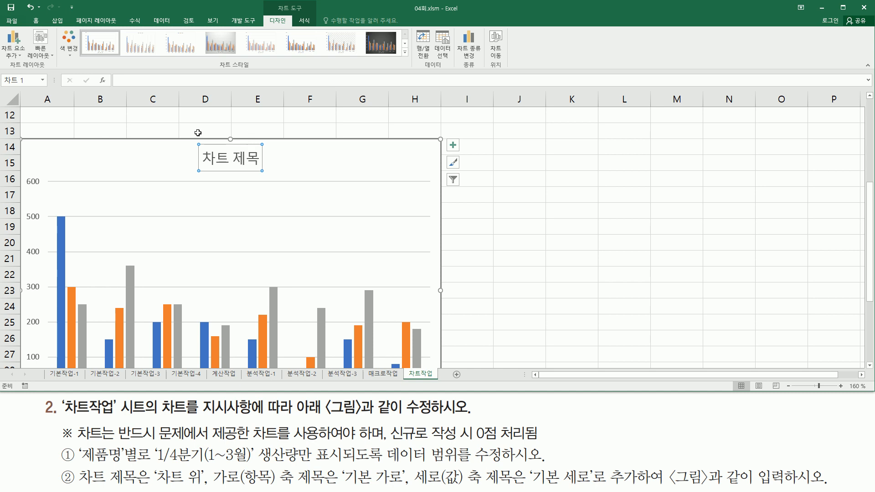
# Step: Set the chart title text to 1/4분기 제품 생산현황
pyautogui.click(128, 79)
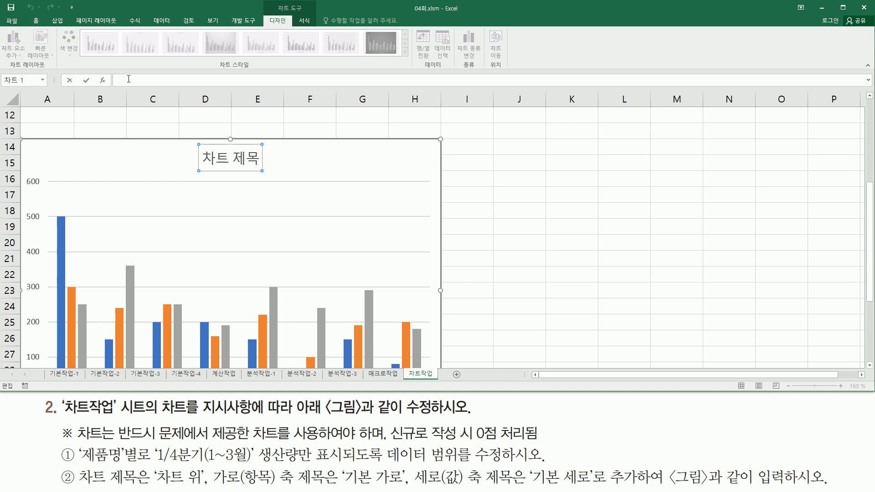
pyautogui.write('1/4분기')
pyautogui.write(' 제품')
pyautogui.write(' 생ㅅ')
pyautogui.write('현황')
pyautogui.press('Return')
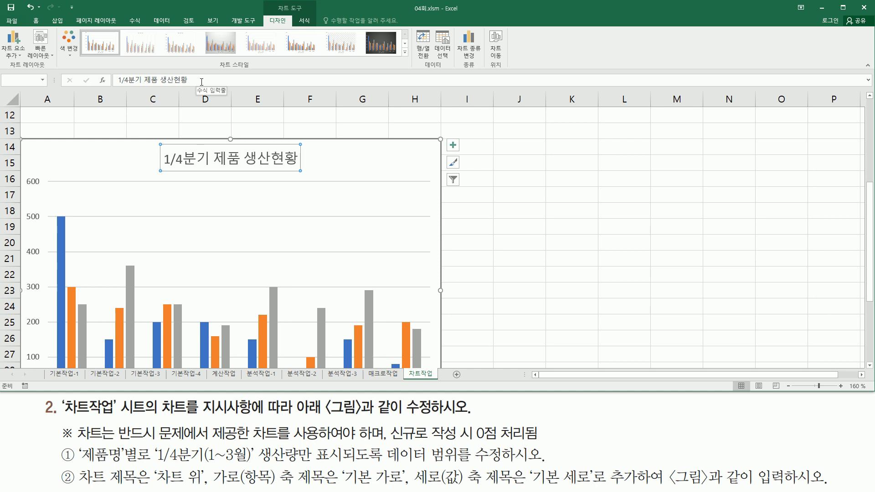
pyautogui.moveTo(156, 139)
pyautogui.mouseDown()
pyautogui.moveTo(170, 168)
pyautogui.moveTo(309, 179)
pyautogui.mouseUp()
pyautogui.moveTo(115, 87); pyautogui.dragTo(193, 87)
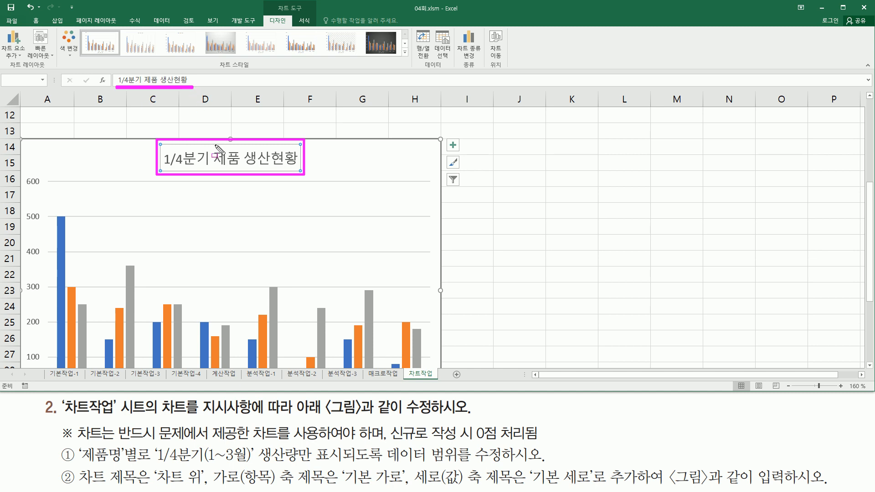
pyautogui.moveTo(213, 165); pyautogui.dragTo(236, 166)
pyautogui.moveTo(182, 162); pyautogui.dragTo(195, 162)
pyautogui.press('Escape')
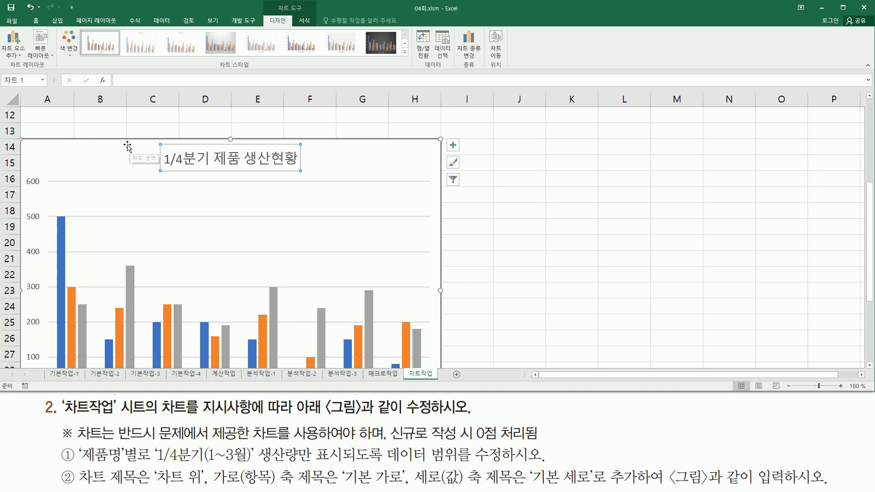
# Step: Add a 기본 가로 (primary horizontal) axis title to the chart and set its text to 제품명
pyautogui.click(127, 146)
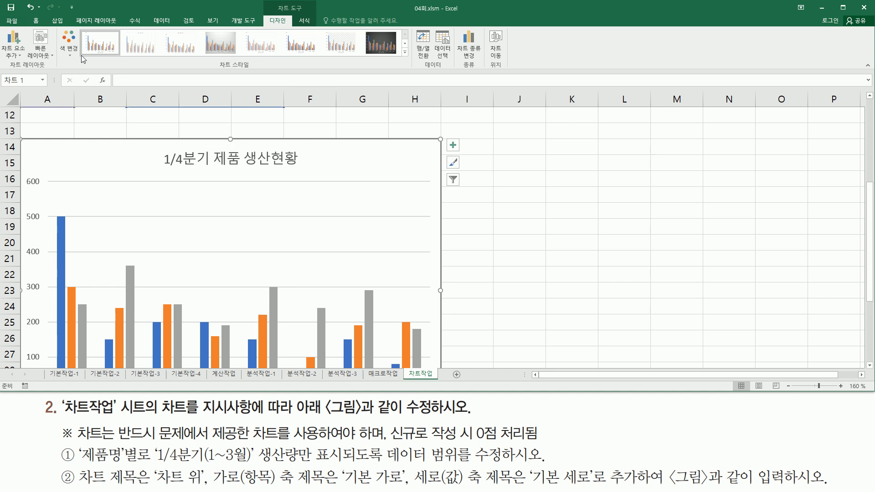
pyautogui.click(18, 54)
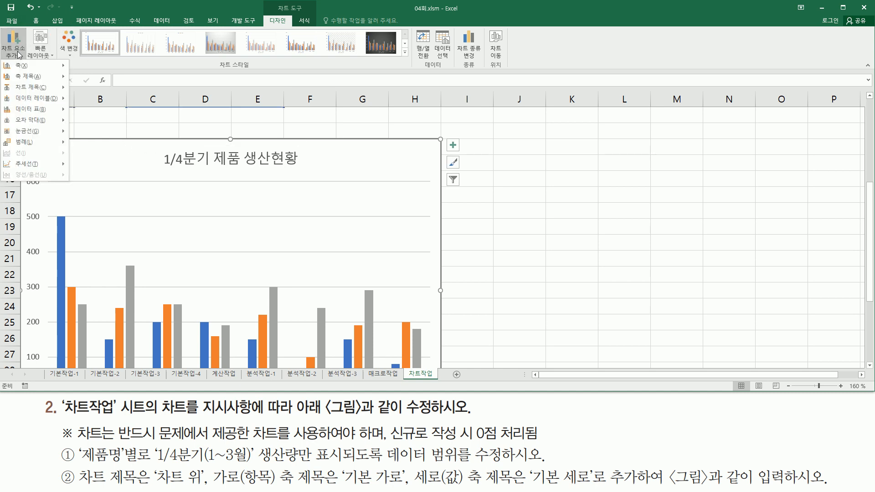
pyautogui.moveTo(26, 79)
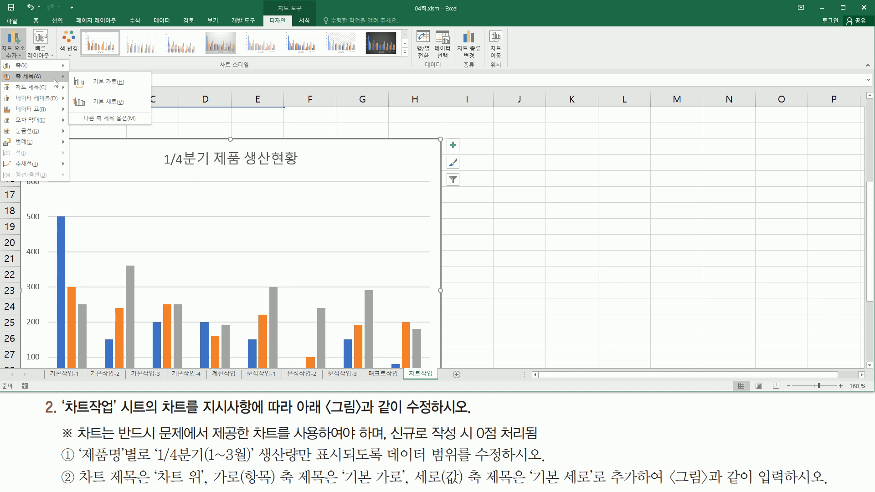
pyautogui.click(116, 85)
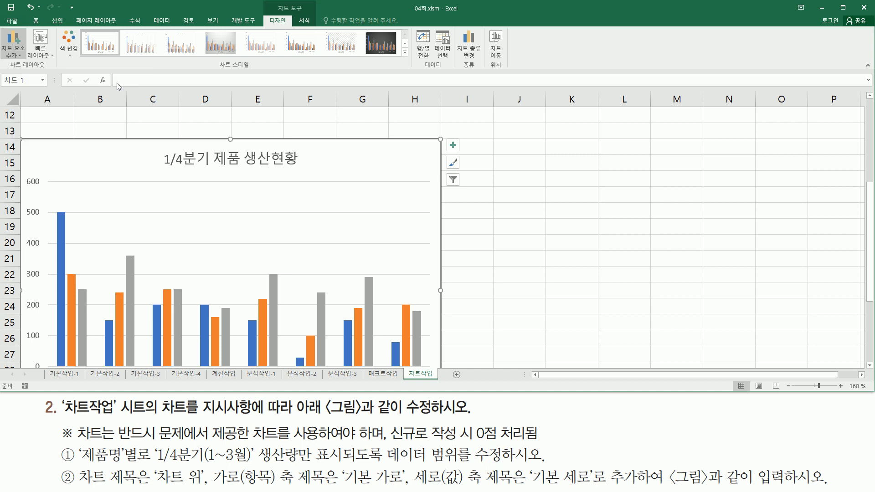
pyautogui.click(869, 364)
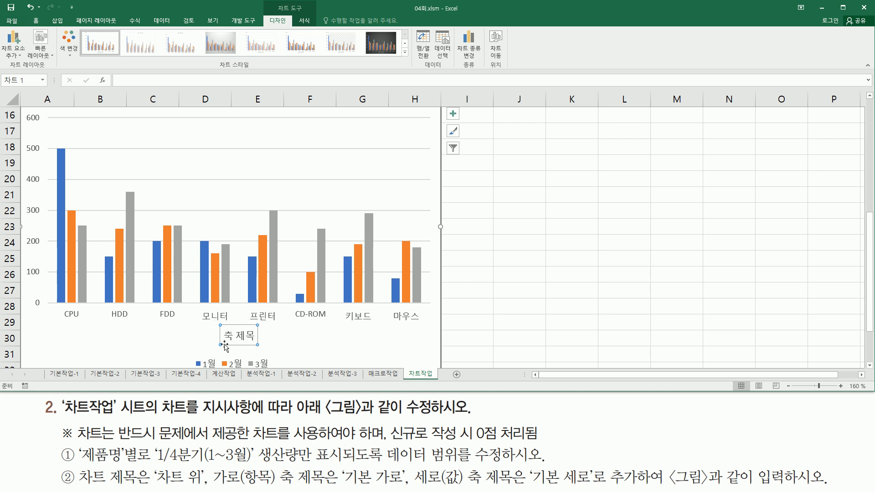
pyautogui.click(135, 78)
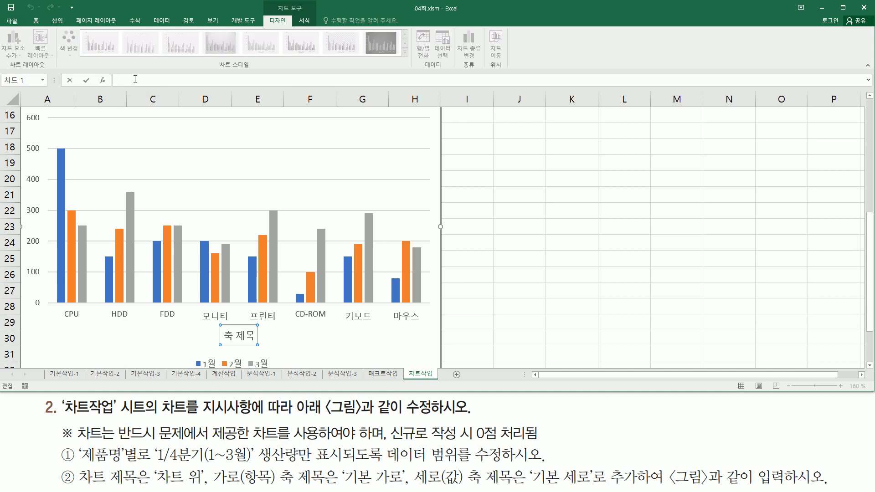
pyautogui.write('제품명')
pyautogui.press('Return')
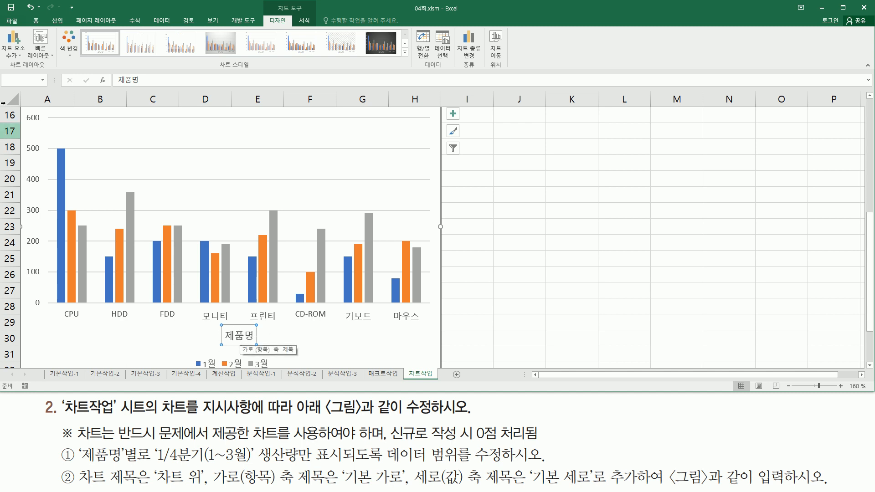
# Step: Add a 기본 세로 (primary vertical) axis title to the chart and set its text to 생산량
pyautogui.click(14, 52)
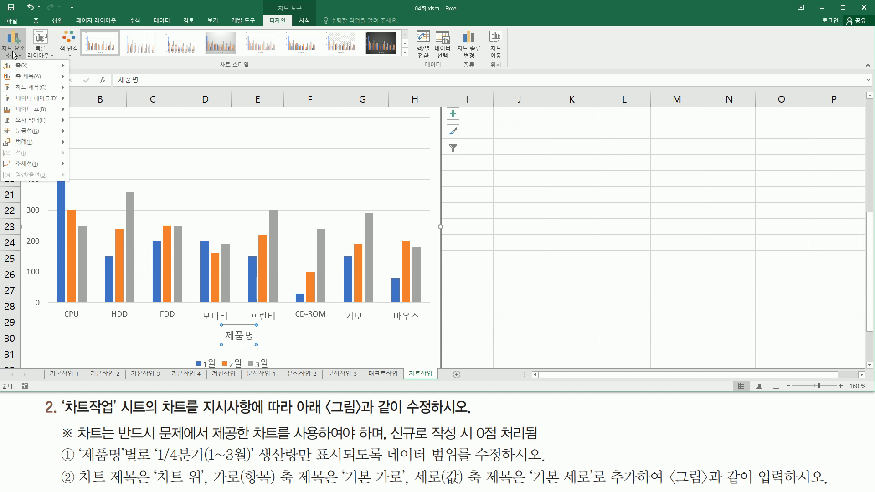
pyautogui.moveTo(28, 77)
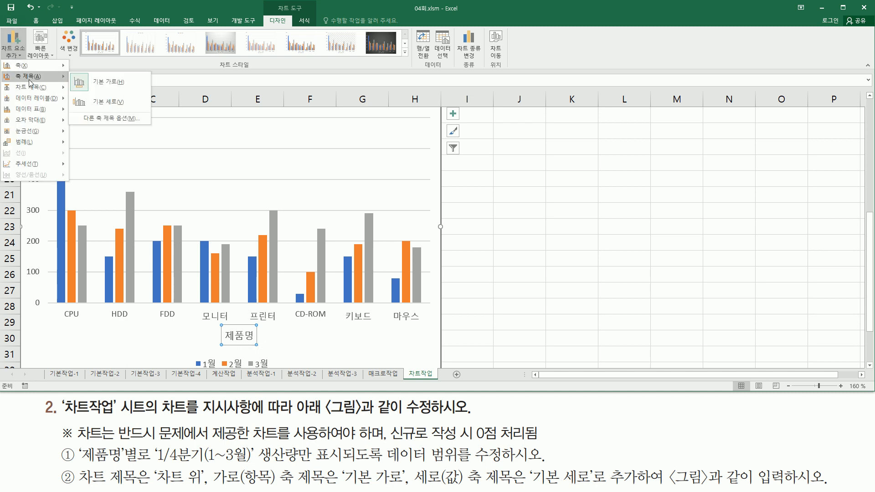
pyautogui.click(108, 103)
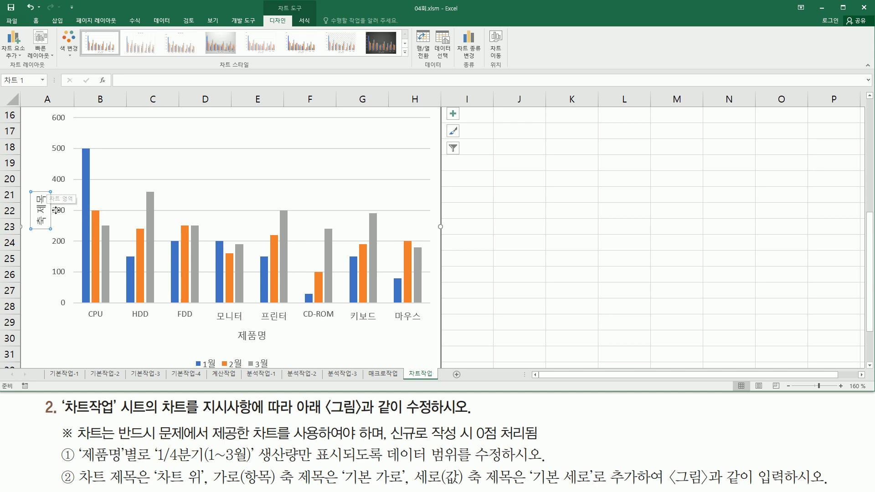
pyautogui.click(115, 80)
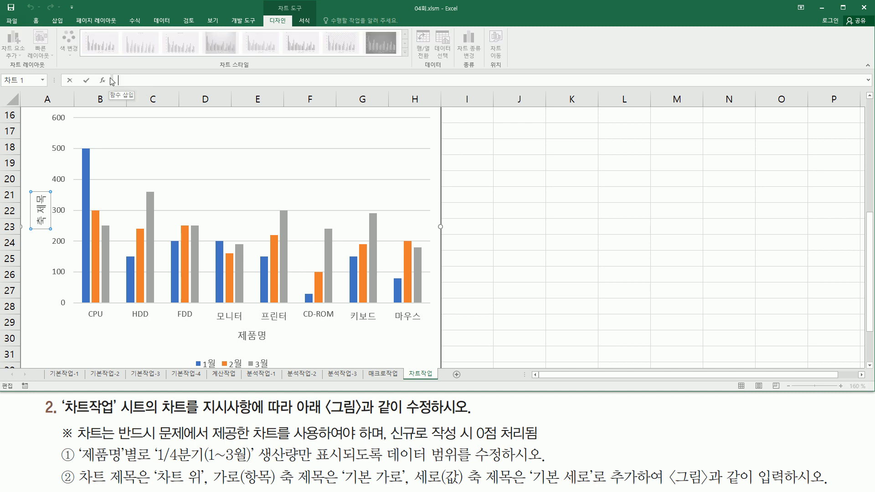
pyautogui.write('생사ㄴ량')
pyautogui.press('Return')
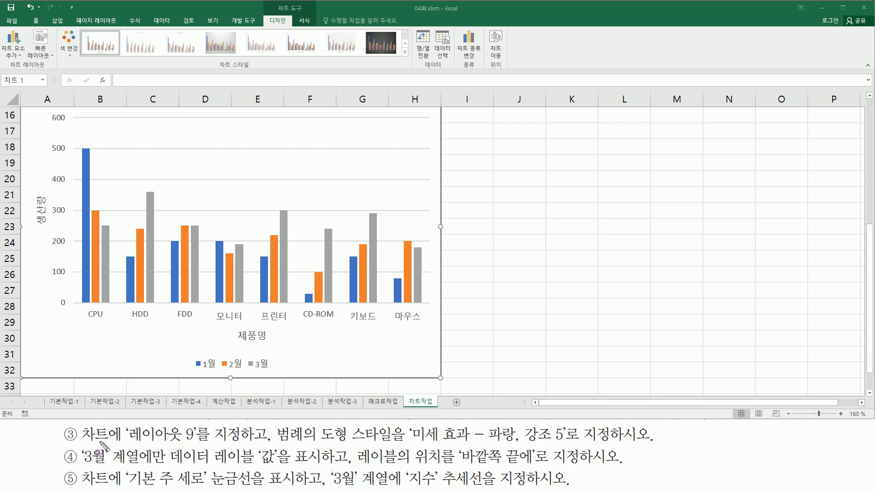
# Step: Apply the quick layout 레이아웃 9 to the chart
pyautogui.moveTo(123, 441)
pyautogui.mouseDown()
pyautogui.moveTo(208, 441)
pyautogui.moveTo(204, 429)
pyautogui.moveTo(259, 443)
pyautogui.mouseUp()
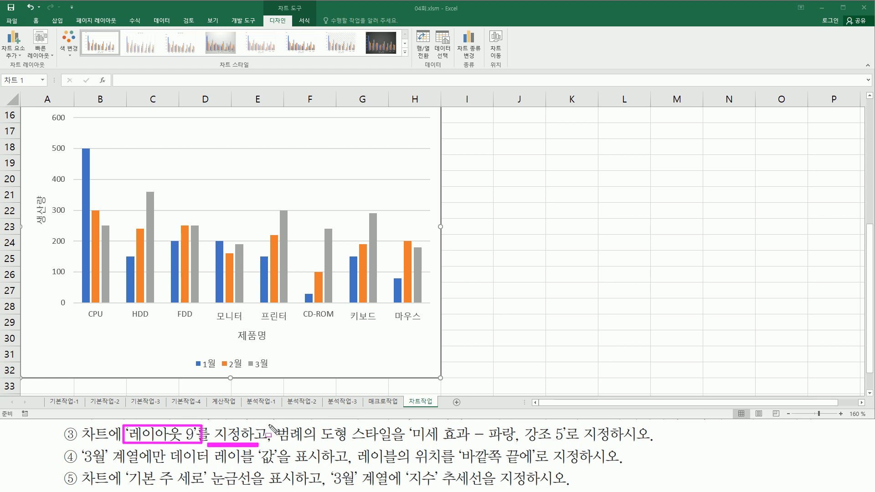
pyautogui.press('Escape')
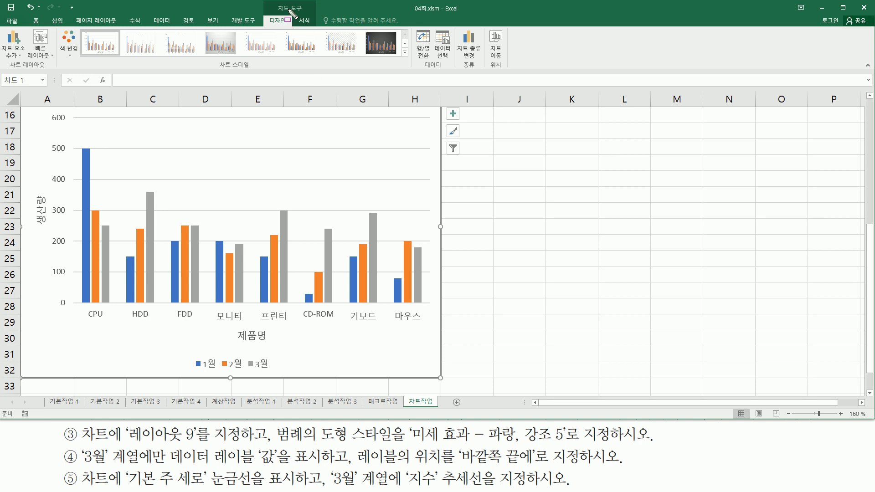
pyautogui.moveTo(270, 2)
pyautogui.mouseDown()
pyautogui.moveTo(306, 13)
pyautogui.moveTo(284, 26)
pyautogui.mouseUp()
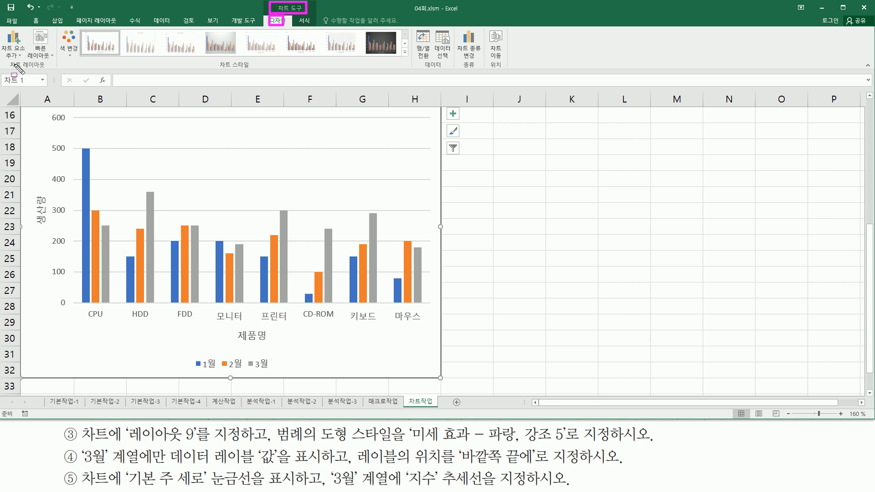
pyautogui.moveTo(9, 69); pyautogui.dragTo(46, 69)
pyautogui.moveTo(126, 442); pyautogui.dragTo(196, 441)
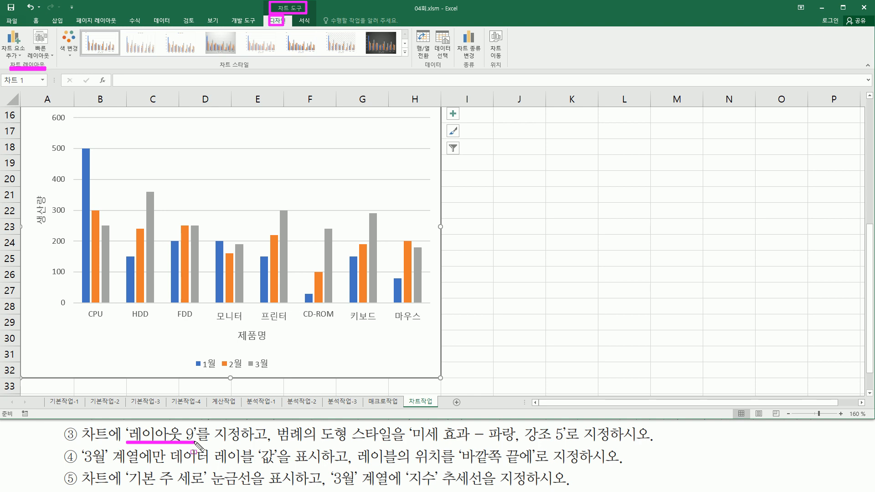
pyautogui.moveTo(31, 27); pyautogui.dragTo(56, 59)
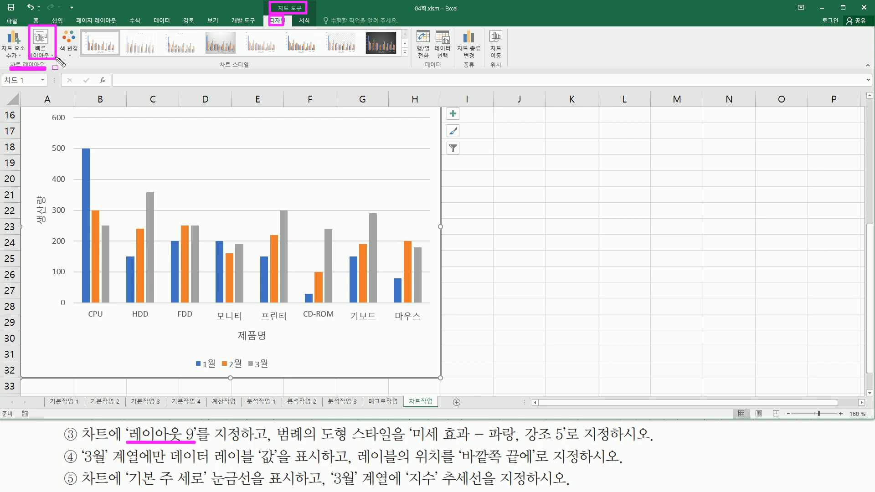
pyautogui.press('Escape')
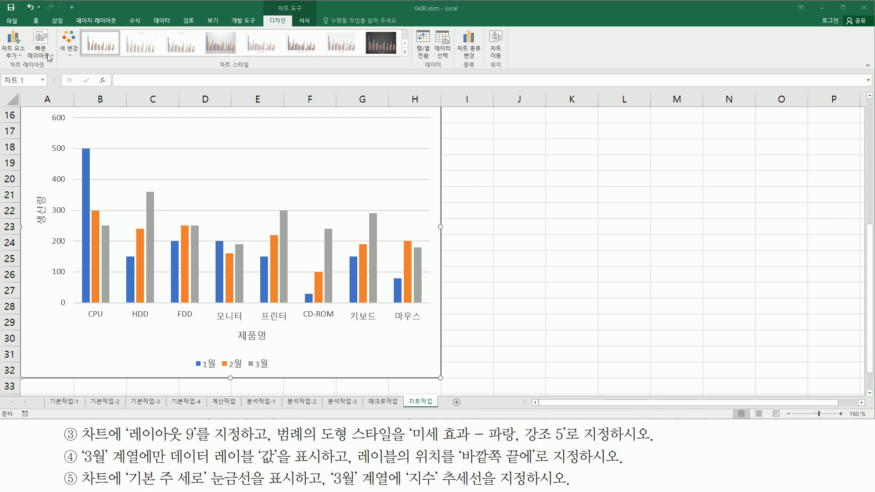
pyautogui.click(48, 54)
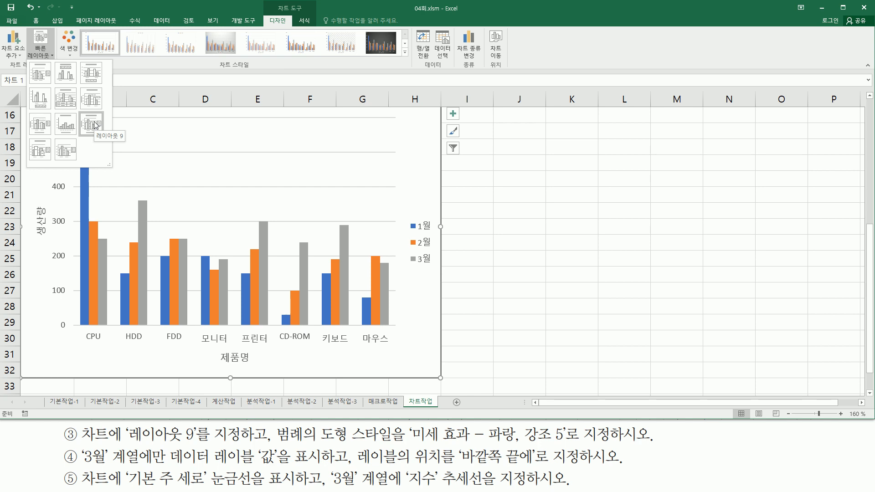
pyautogui.click(91, 123)
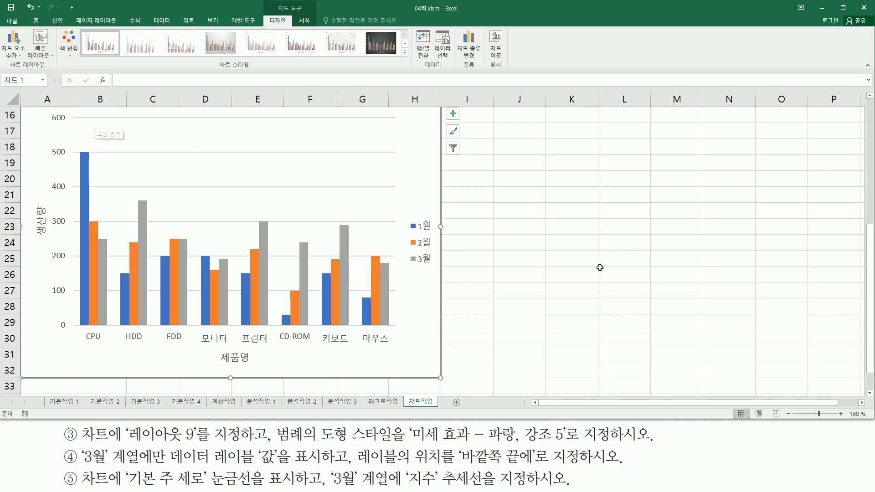
# Step: Apply the shape style 미세 효과 - 파랑, 강조 5 to the chart legend
pyautogui.moveTo(271, 425)
pyautogui.mouseDown()
pyautogui.moveTo(271, 448)
pyautogui.moveTo(565, 442)
pyautogui.mouseUp()
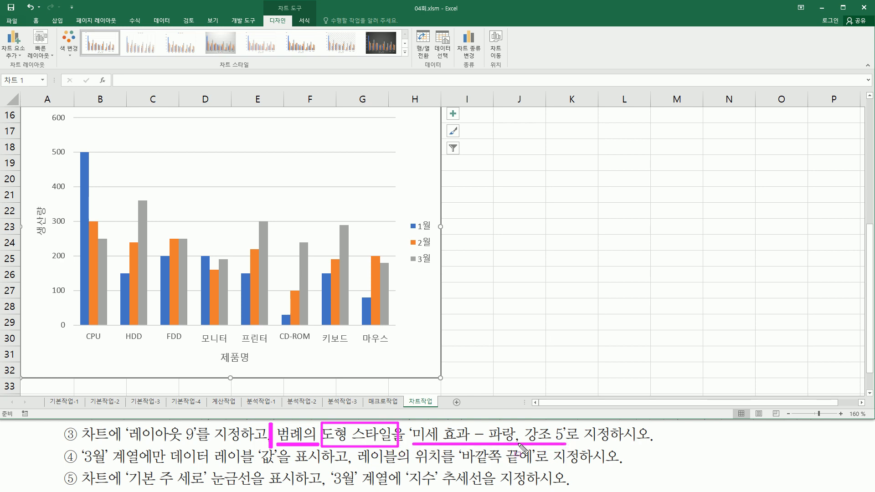
pyautogui.moveTo(408, 216)
pyautogui.mouseDown()
pyautogui.moveTo(407, 253)
pyautogui.moveTo(428, 215)
pyautogui.mouseUp()
pyautogui.press('Escape')
pyautogui.click(422, 236)
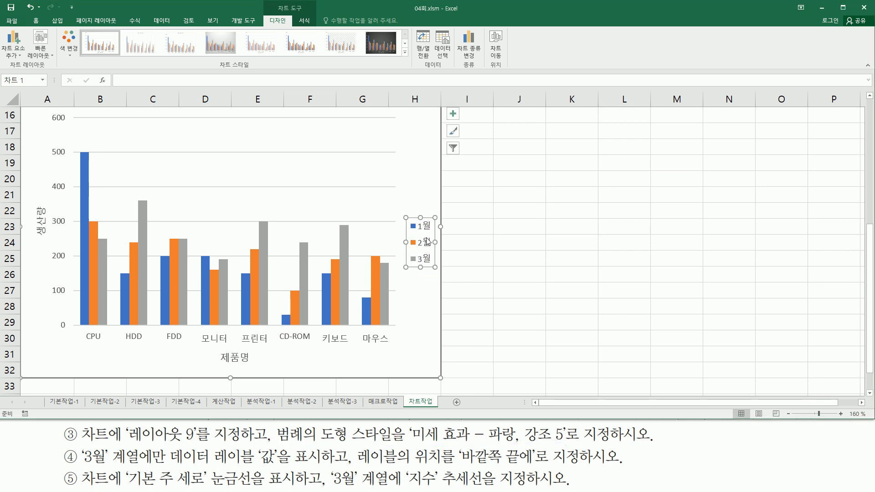
pyautogui.click(306, 21)
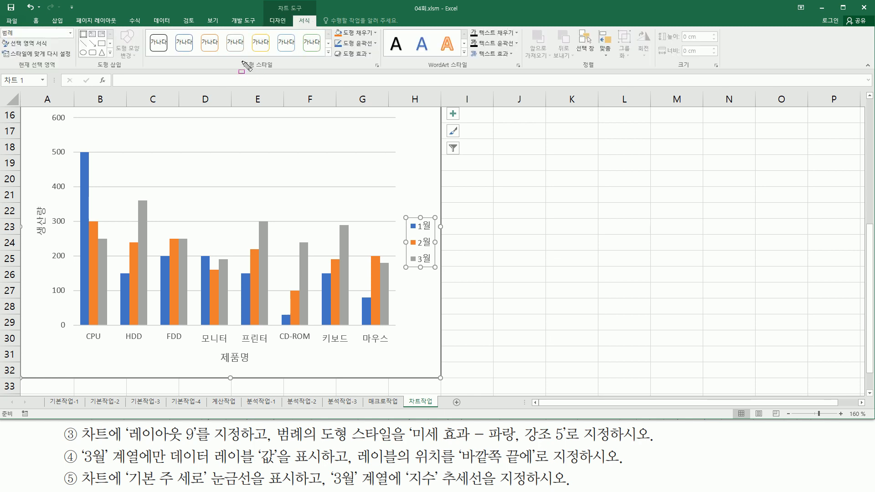
pyautogui.moveTo(238, 58); pyautogui.dragTo(279, 72)
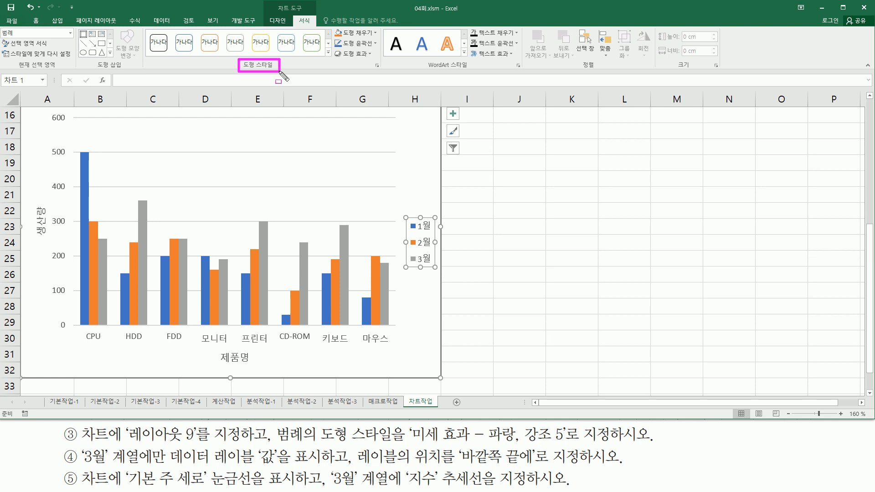
pyautogui.moveTo(324, 46); pyautogui.dragTo(333, 59)
pyautogui.press('Escape')
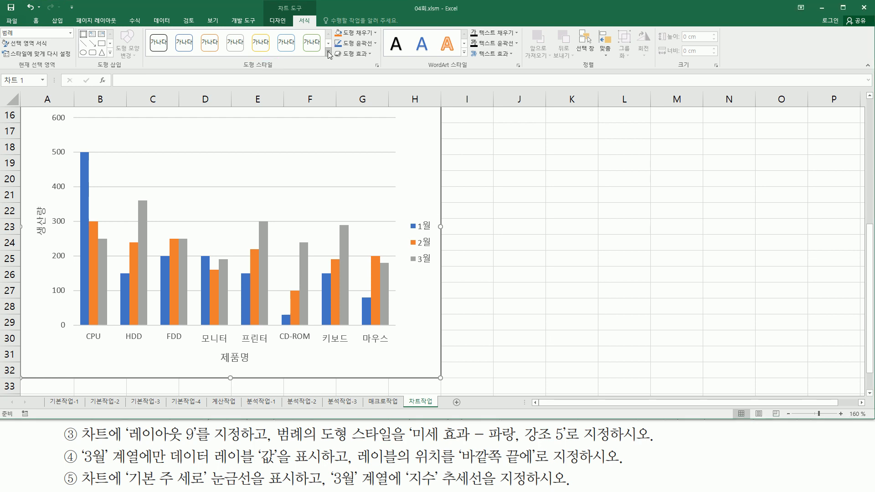
pyautogui.click(328, 54)
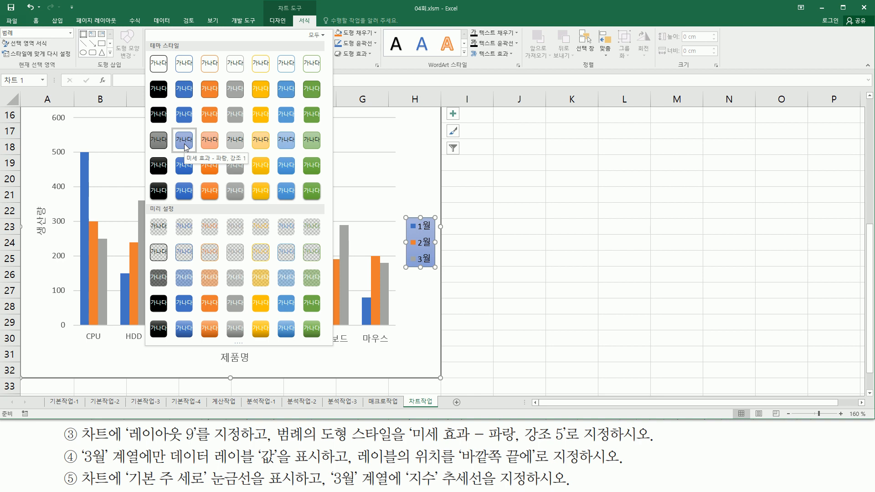
pyautogui.click(284, 139)
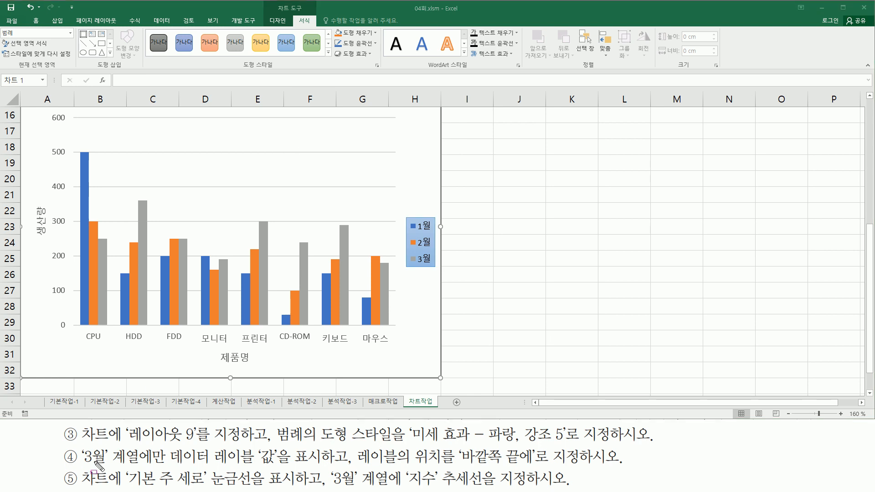
# Step: Read the instruction on the 3월 series data labels and examine their placement in the reference chart
pyautogui.moveTo(79, 444); pyautogui.dragTo(110, 465)
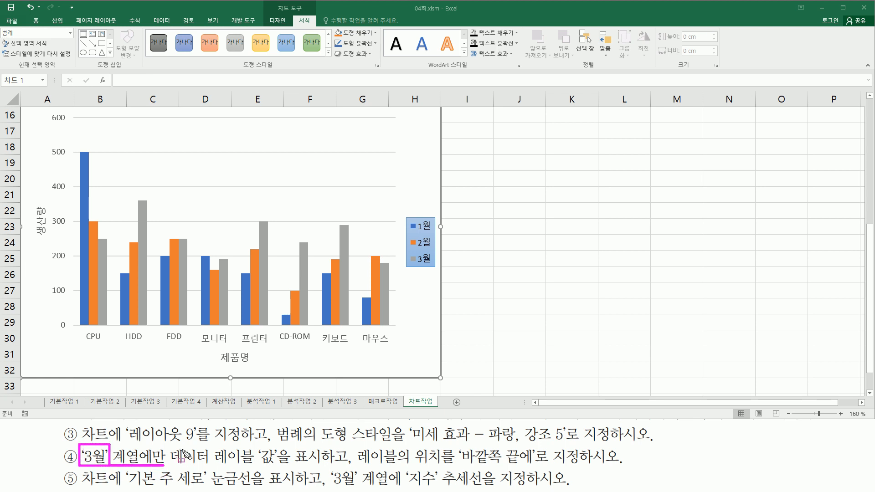
pyautogui.moveTo(170, 466)
pyautogui.mouseDown()
pyautogui.moveTo(241, 469)
pyautogui.moveTo(256, 445)
pyautogui.moveTo(314, 467)
pyautogui.moveTo(534, 456)
pyautogui.moveTo(537, 469)
pyautogui.mouseUp()
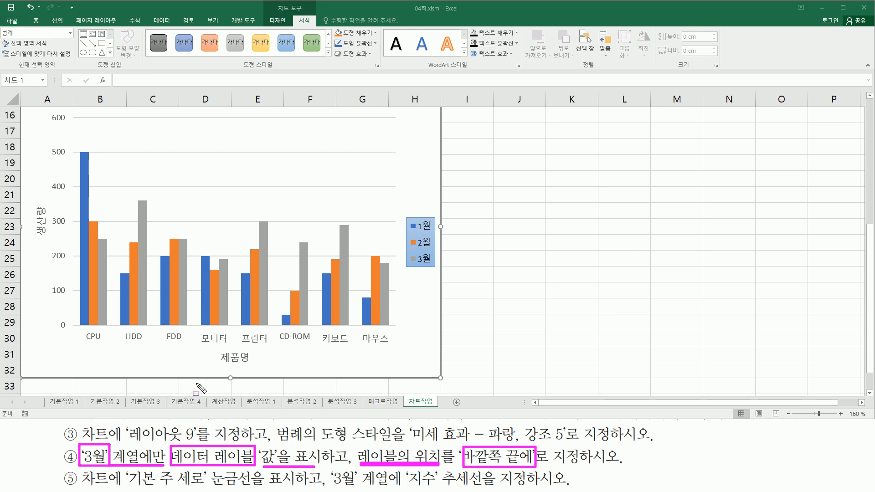
pyautogui.press('Escape')
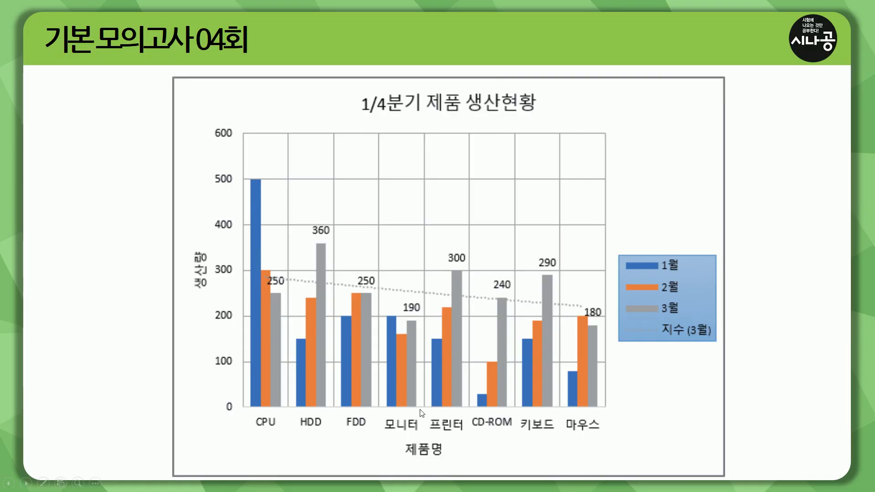
pyautogui.moveTo(622, 298); pyautogui.dragTo(691, 318)
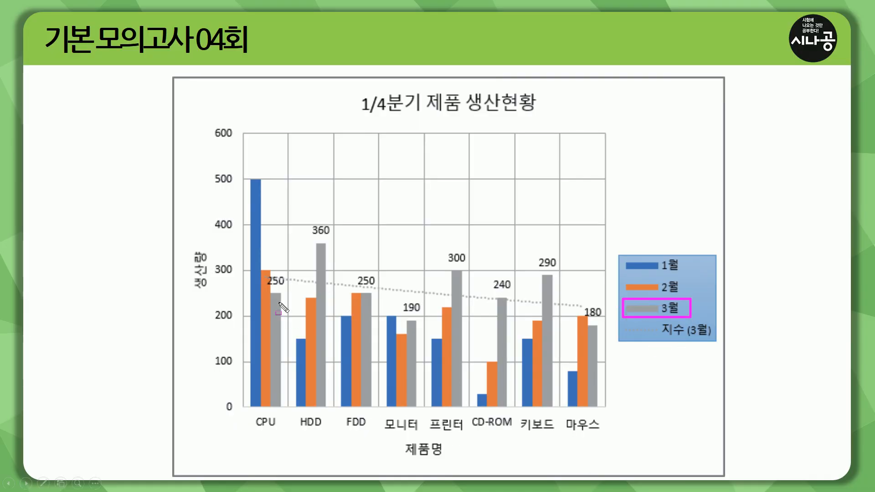
pyautogui.moveTo(272, 271)
pyautogui.mouseDown()
pyautogui.moveTo(278, 288)
pyautogui.moveTo(295, 289)
pyautogui.mouseUp()
pyautogui.moveTo(312, 227); pyautogui.dragTo(330, 237)
pyautogui.moveTo(353, 272); pyautogui.dragTo(416, 311)
pyautogui.moveTo(445, 250)
pyautogui.mouseDown()
pyautogui.moveTo(457, 251)
pyautogui.moveTo(498, 293)
pyautogui.moveTo(514, 276)
pyautogui.moveTo(560, 269)
pyautogui.mouseUp()
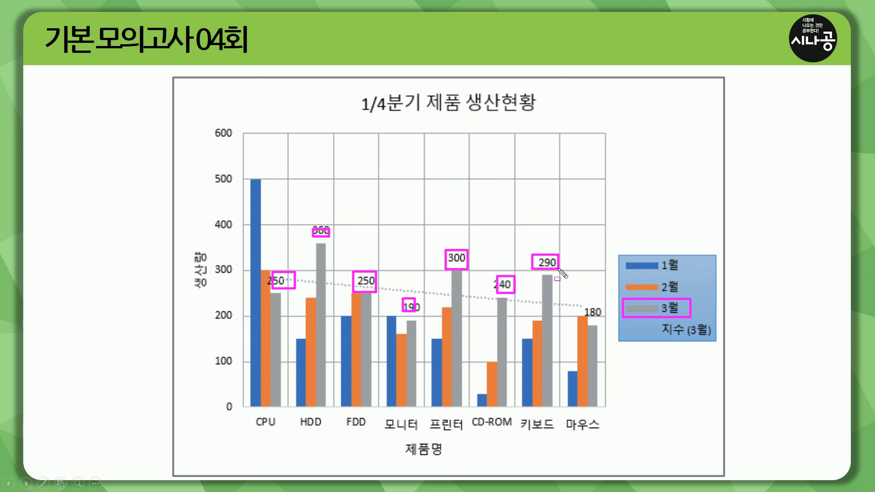
pyautogui.moveTo(584, 303); pyautogui.dragTo(612, 323)
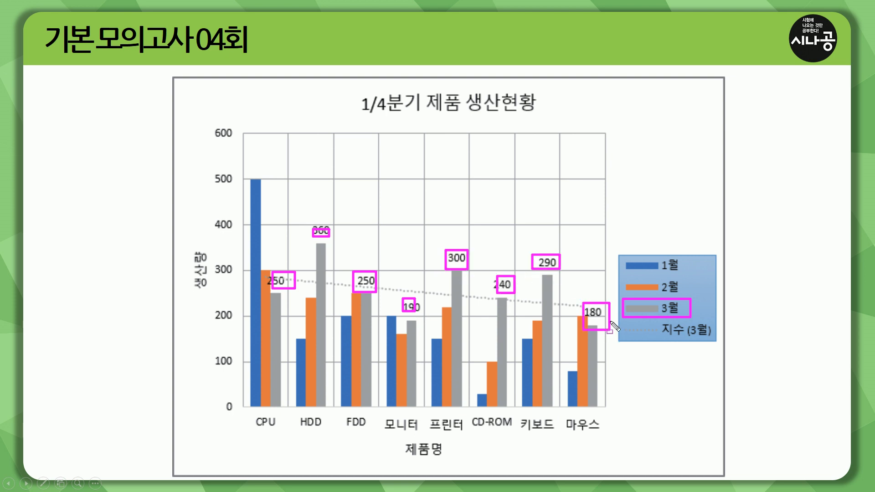
pyautogui.press('e')
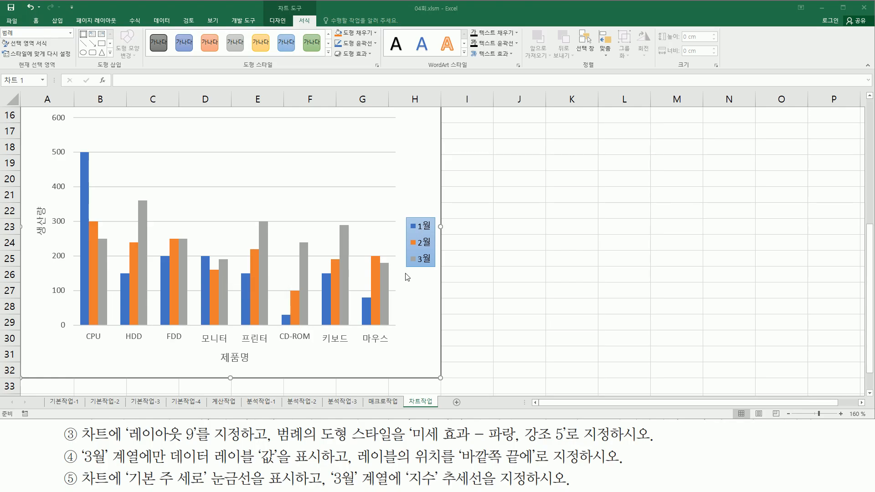
# Step: Add value data labels at the 바깥쪽 끝에 (outside end) position to the 3월 series only
pyautogui.click(263, 230)
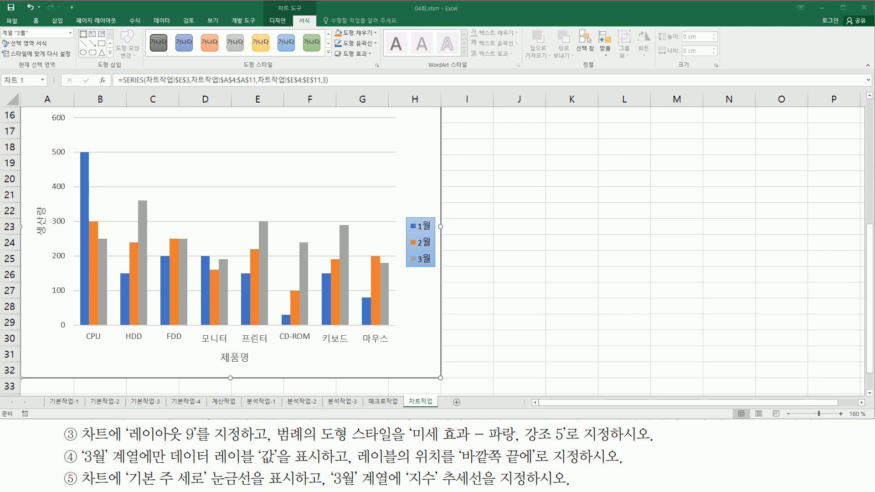
pyautogui.rightClick(265, 234)
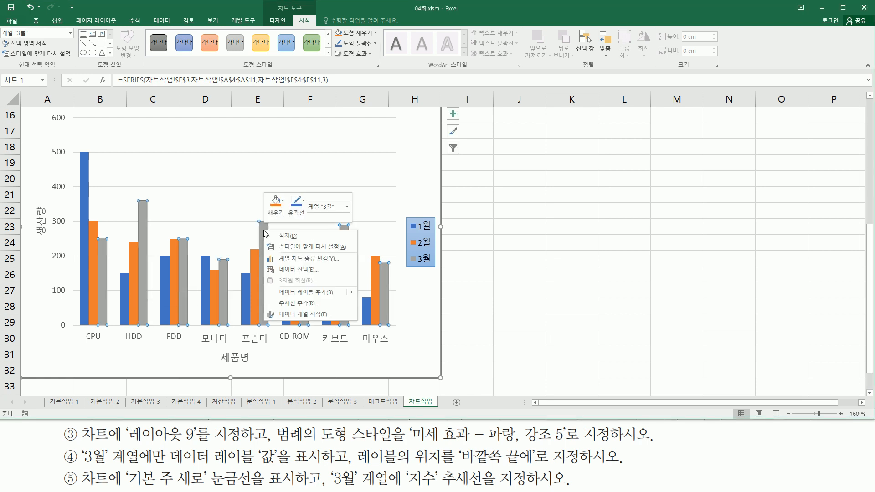
pyautogui.moveTo(301, 296)
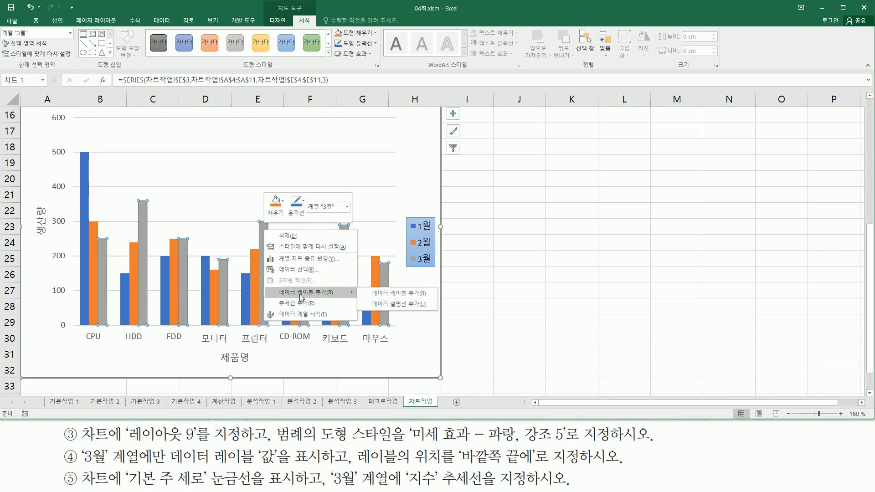
pyautogui.click(300, 294)
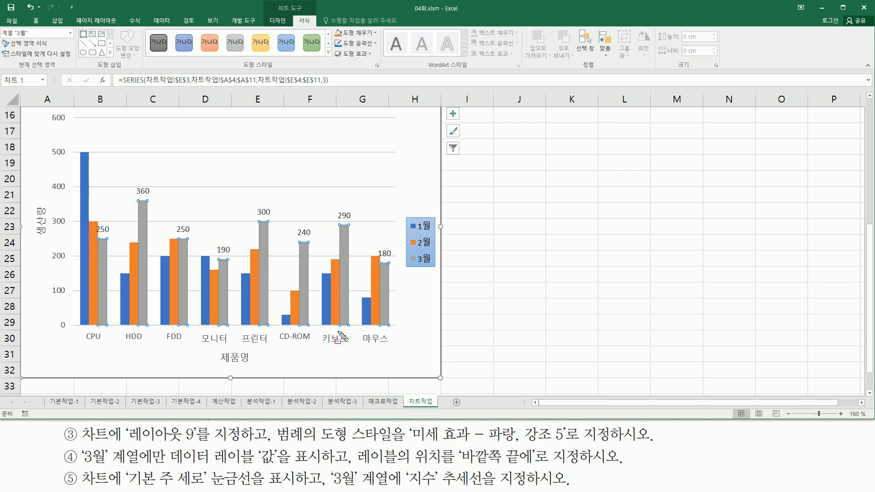
pyautogui.moveTo(456, 445)
pyautogui.mouseDown()
pyautogui.moveTo(474, 461)
pyautogui.moveTo(535, 471)
pyautogui.mouseUp()
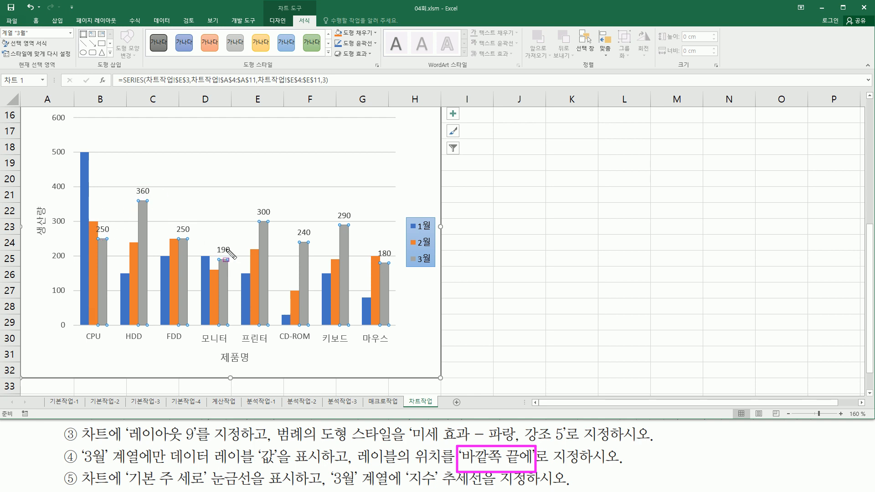
pyautogui.press('Escape')
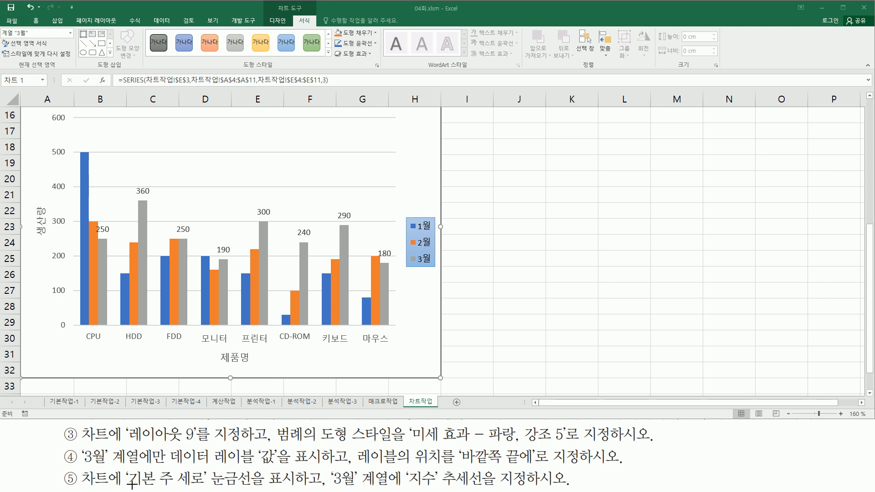
# Step: Add 기본 주 세로 (primary major vertical) gridlines to the chart, as the fifth instruction requires
pyautogui.moveTo(127, 468)
pyautogui.mouseDown()
pyautogui.moveTo(145, 484)
pyautogui.moveTo(297, 487)
pyautogui.mouseUp()
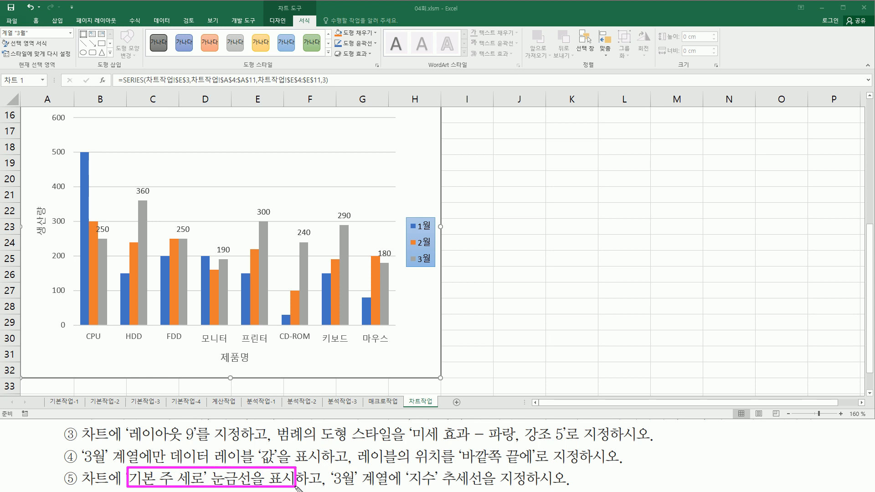
pyautogui.moveTo(73, 117); pyautogui.dragTo(408, 117)
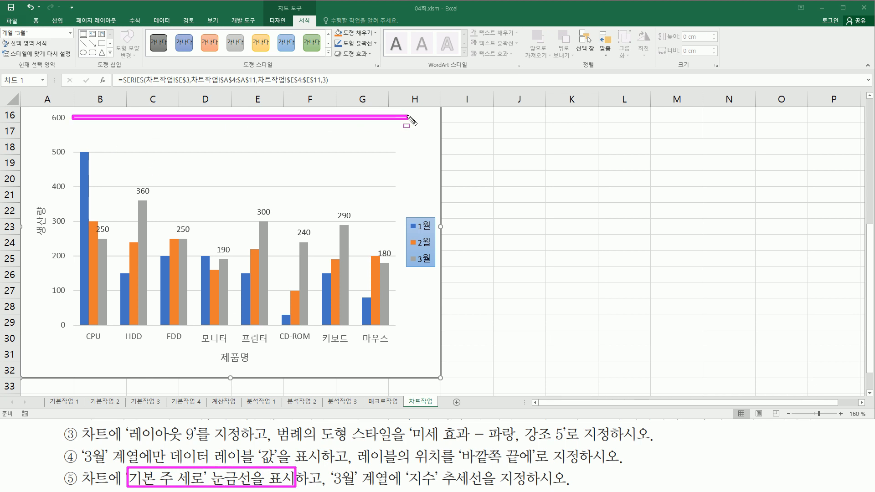
pyautogui.moveTo(79, 150)
pyautogui.mouseDown()
pyautogui.moveTo(350, 163)
pyautogui.moveTo(390, 151)
pyautogui.mouseUp()
pyautogui.moveTo(80, 186); pyautogui.dragTo(388, 186)
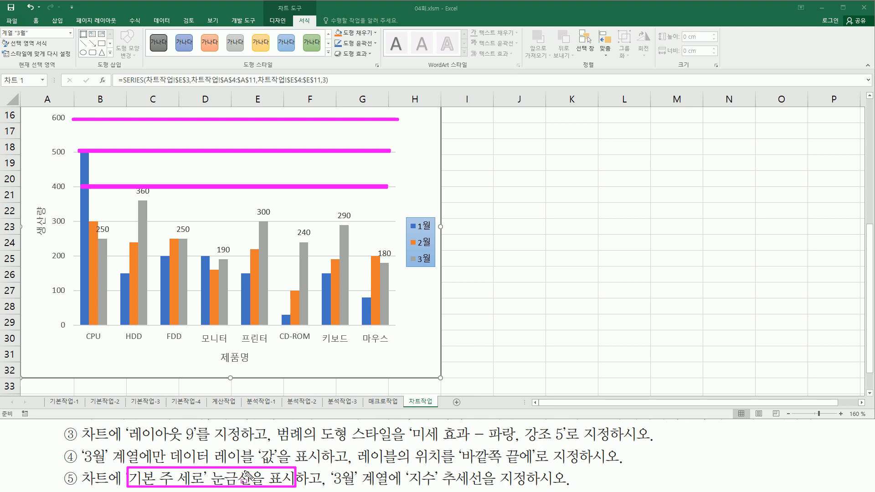
pyautogui.moveTo(325, 466); pyautogui.dragTo(325, 485)
pyautogui.press('Escape')
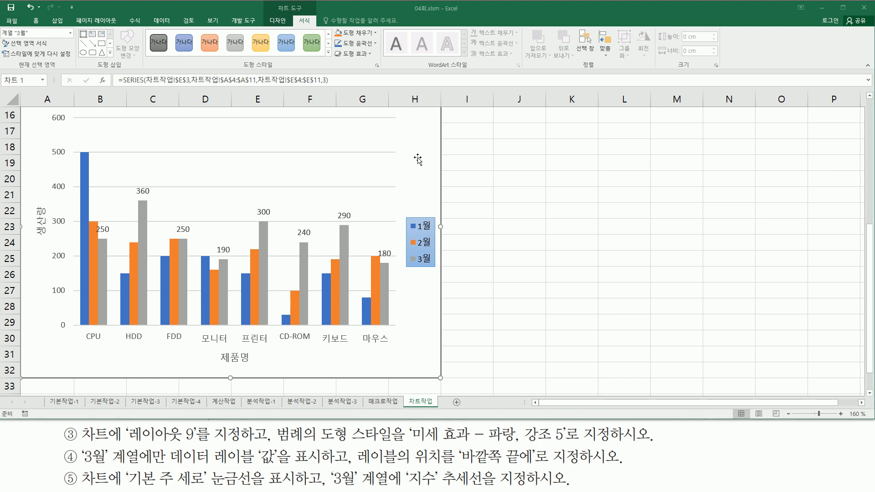
pyautogui.click(418, 162)
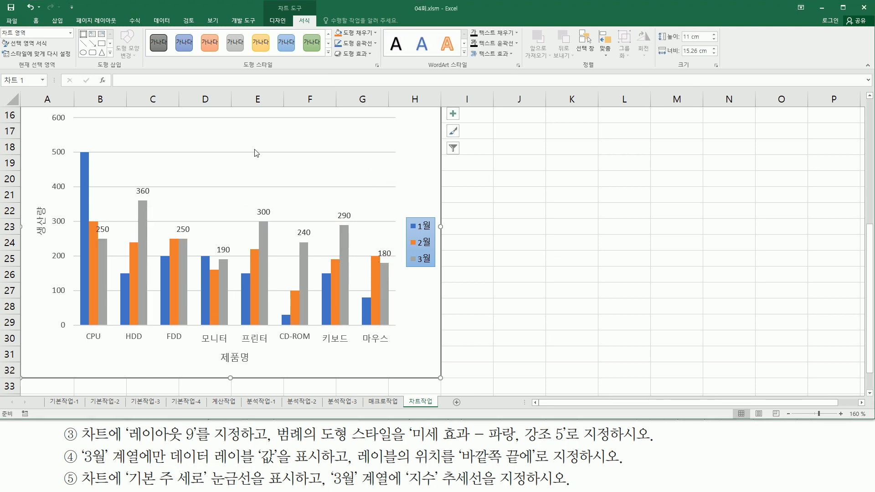
pyautogui.moveTo(274, 1); pyautogui.dragTo(308, 15)
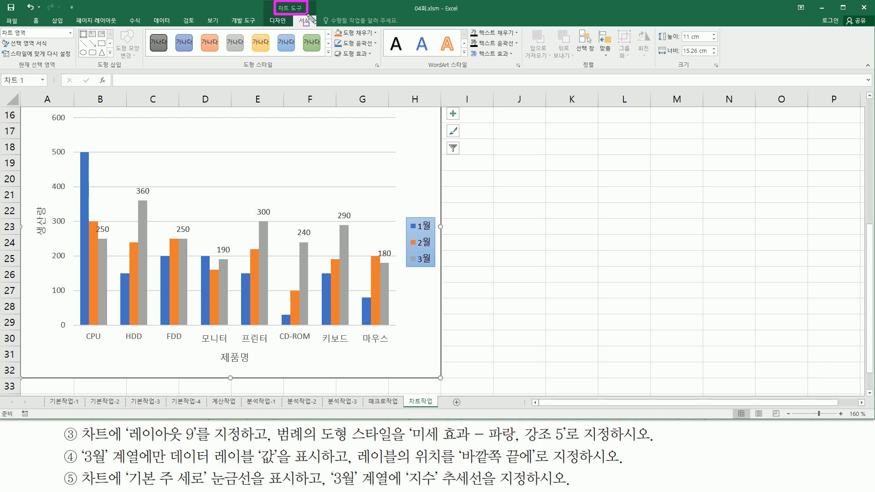
pyautogui.press('Escape')
pyautogui.click(278, 21)
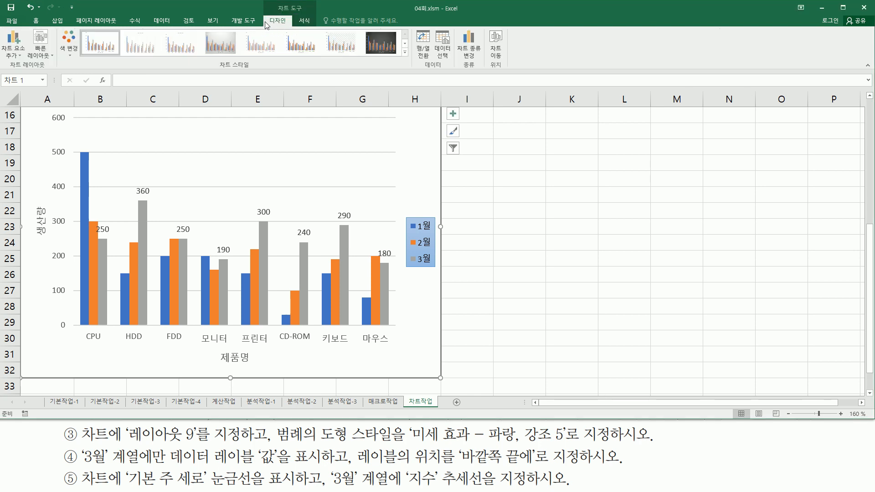
pyautogui.moveTo(3, 30); pyautogui.dragTo(39, 70)
pyautogui.press('Escape')
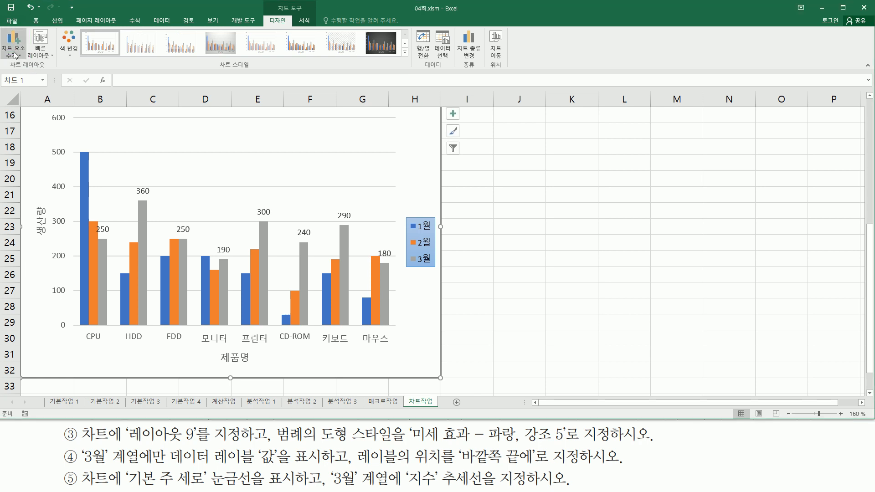
pyautogui.click(16, 56)
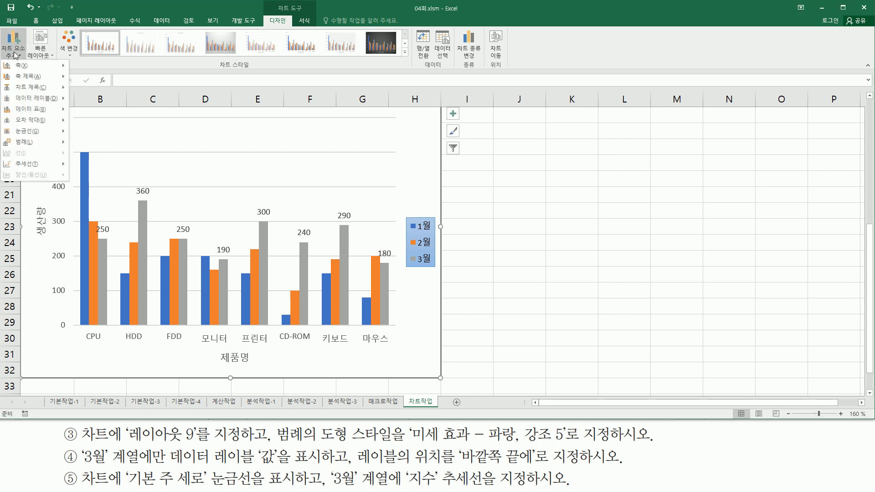
pyautogui.moveTo(24, 134)
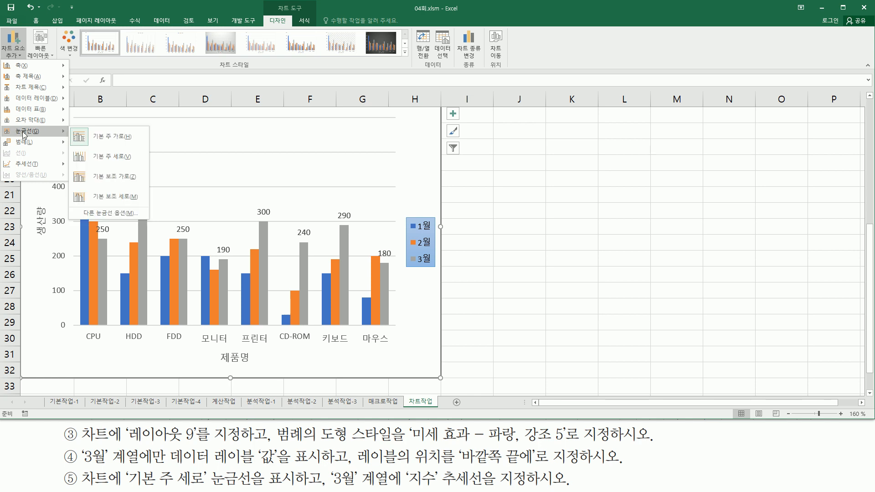
pyautogui.click(121, 157)
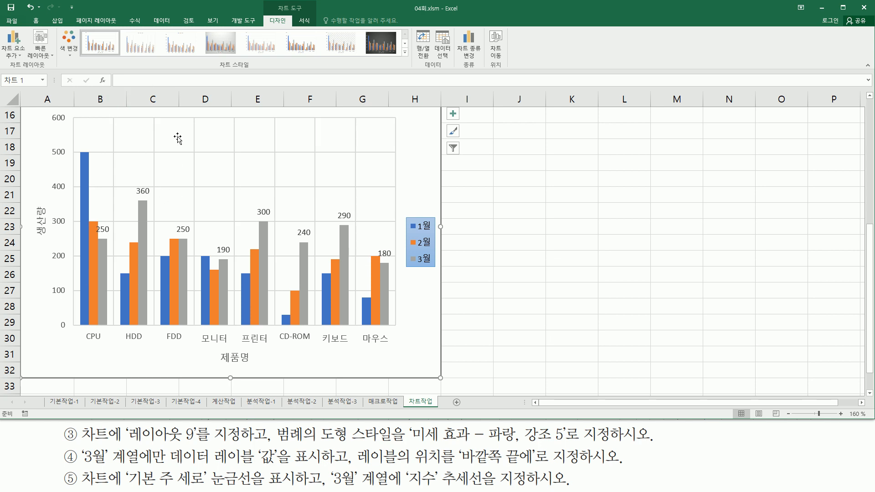
# Step: Add a 지수 (exponential) trendline to the 3월 series of the chart
pyautogui.moveTo(325, 467)
pyautogui.mouseDown()
pyautogui.moveTo(325, 488)
pyautogui.moveTo(386, 485)
pyautogui.mouseUp()
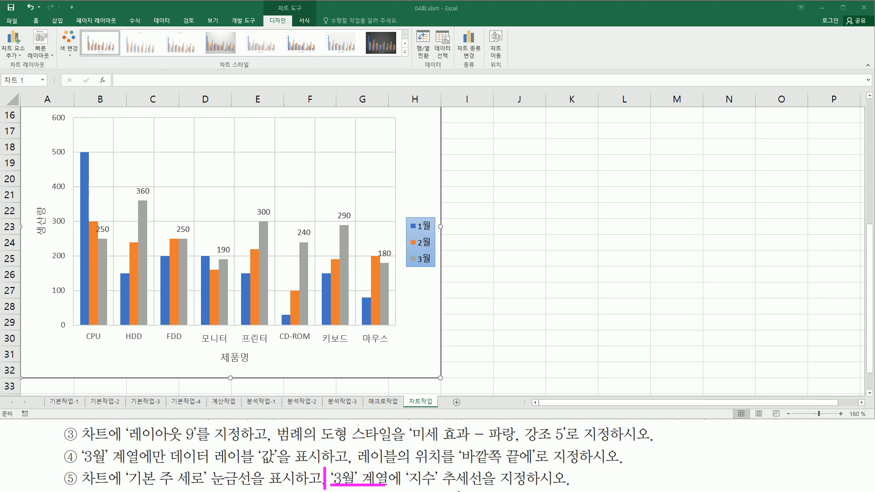
pyautogui.moveTo(461, 487); pyautogui.dragTo(487, 487)
pyautogui.moveTo(398, 466); pyautogui.dragTo(439, 486)
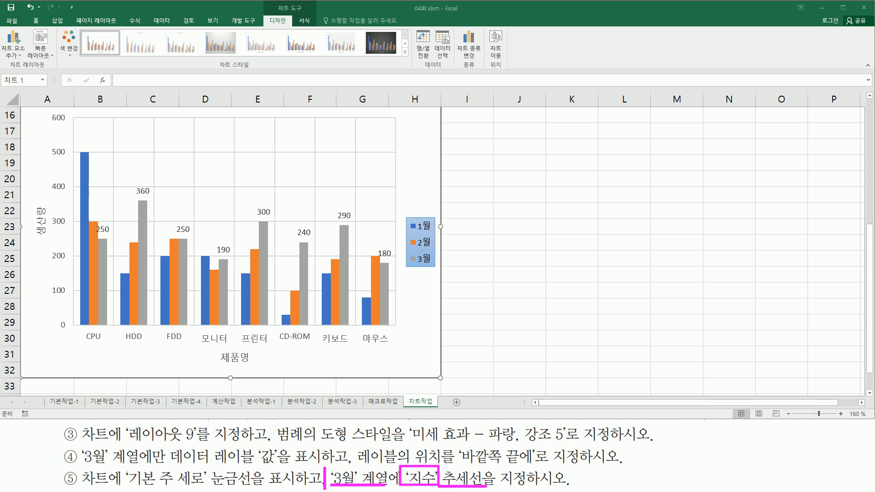
pyautogui.press('e')
pyautogui.press('Escape')
pyautogui.click(142, 227)
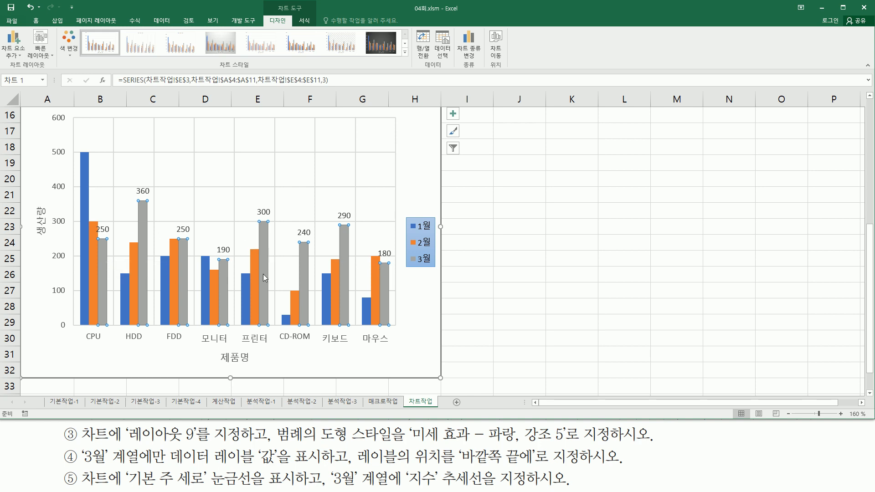
pyautogui.click(23, 55)
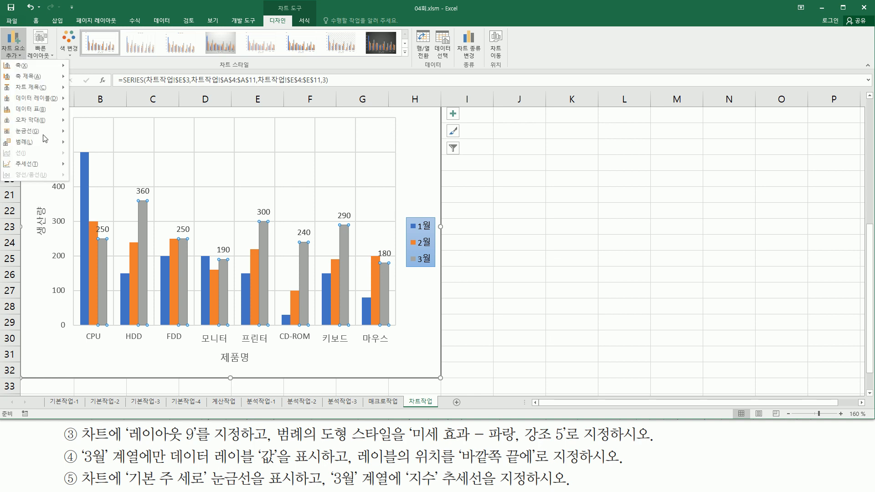
pyautogui.moveTo(50, 170)
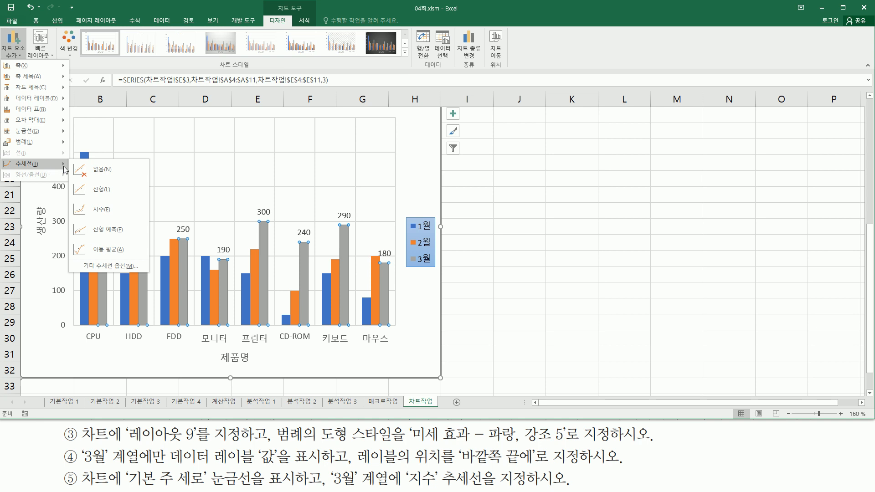
pyautogui.click(101, 210)
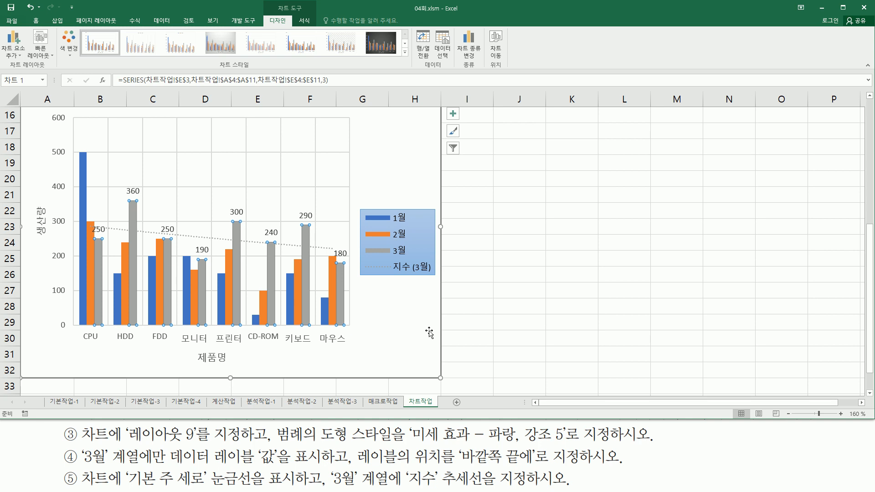
pyautogui.click(495, 287)
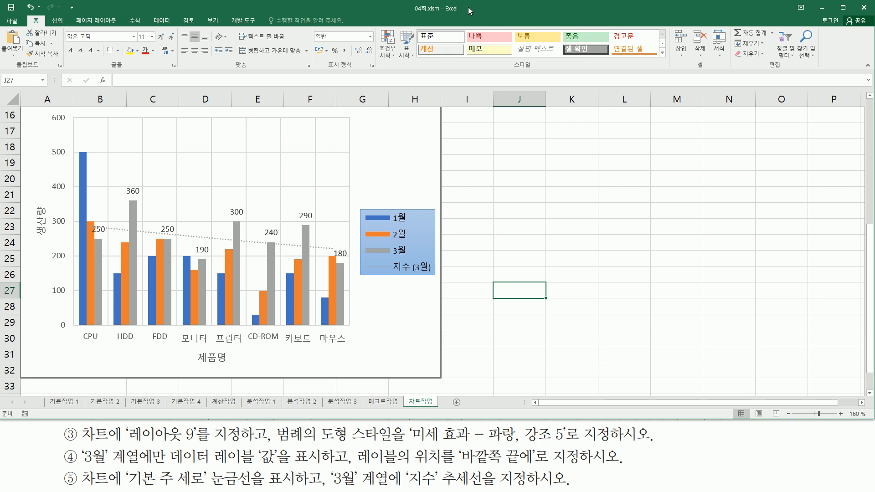
# Step: Examine the reference chart's title, axis titles, axis labels, trendline and legend entries, and return to the worksheet chart for comparison
pyautogui.click(870, 97)
pyautogui.click(869, 97)
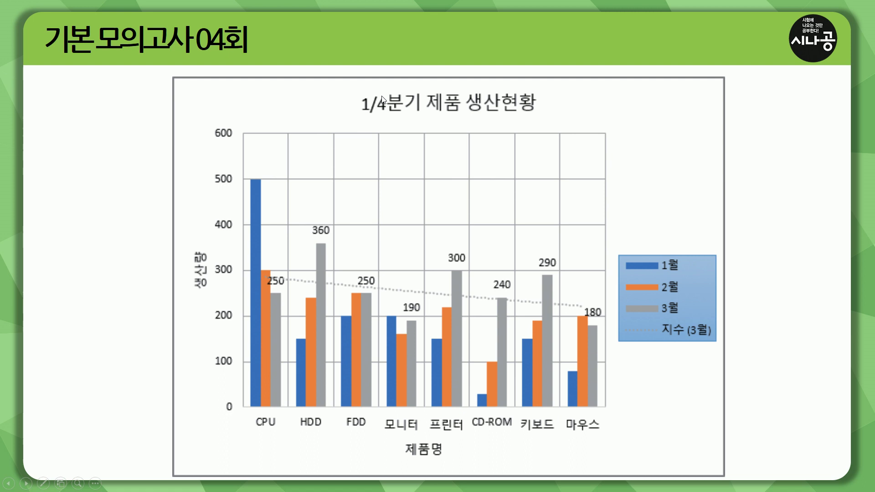
pyautogui.moveTo(357, 88)
pyautogui.mouseDown()
pyautogui.moveTo(374, 116)
pyautogui.moveTo(546, 118)
pyautogui.mouseUp()
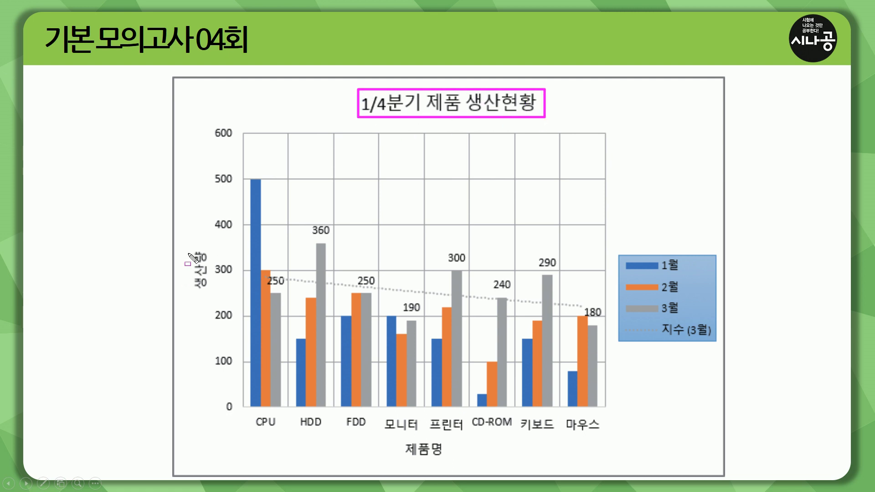
pyautogui.moveTo(190, 245); pyautogui.dragTo(210, 301)
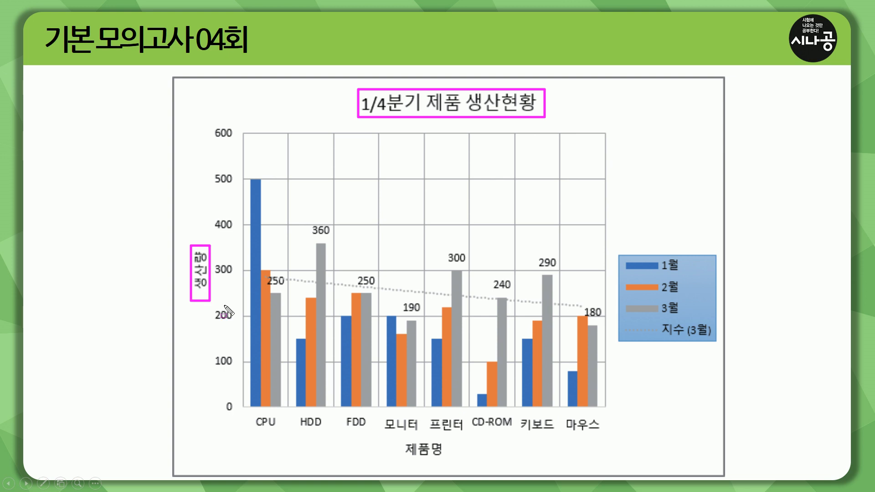
pyautogui.moveTo(401, 439); pyautogui.dragTo(450, 459)
pyautogui.moveTo(212, 121)
pyautogui.mouseDown()
pyautogui.moveTo(223, 411)
pyautogui.moveTo(245, 413)
pyautogui.mouseUp()
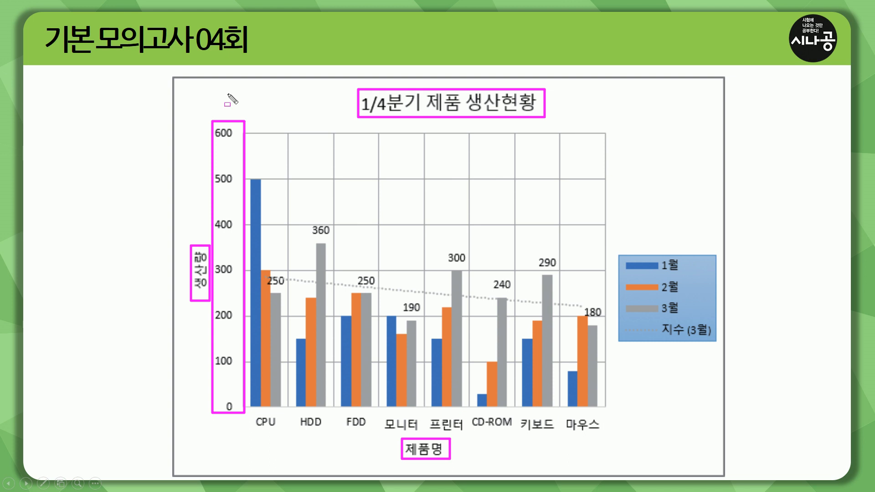
pyautogui.moveTo(251, 411); pyautogui.dragTo(614, 435)
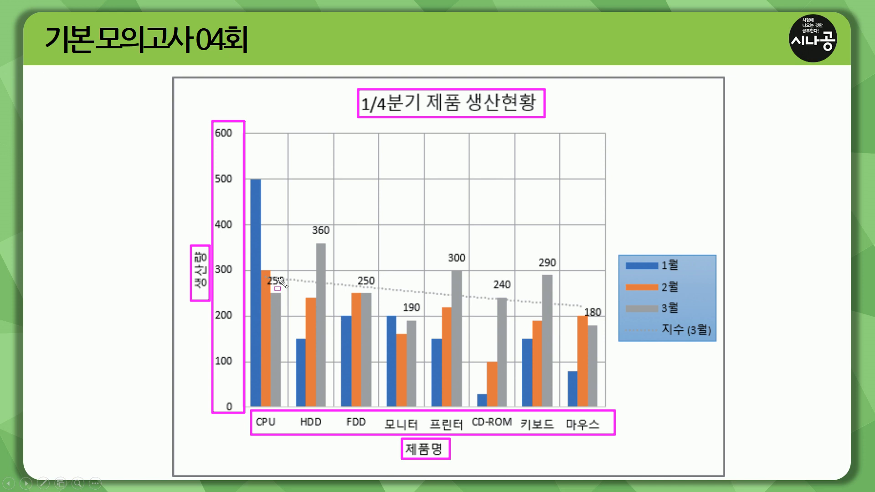
pyautogui.moveTo(262, 268); pyautogui.dragTo(584, 314)
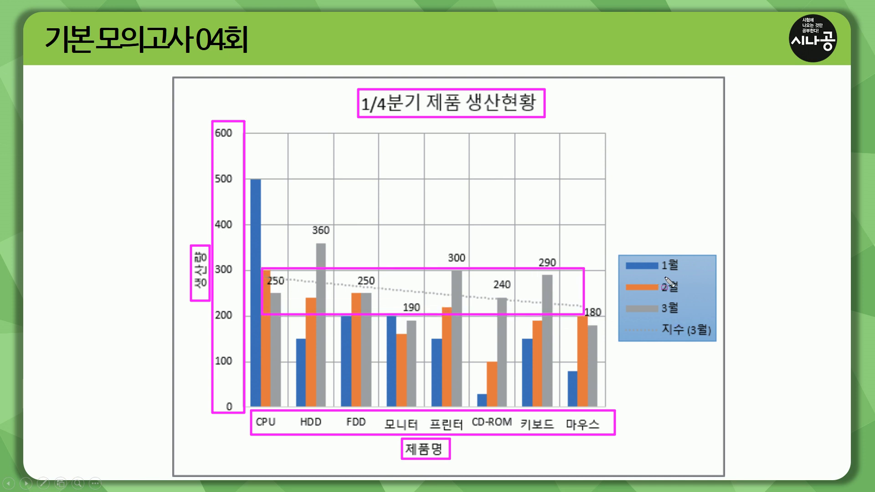
pyautogui.moveTo(662, 337); pyautogui.dragTo(714, 339)
pyautogui.press('e')
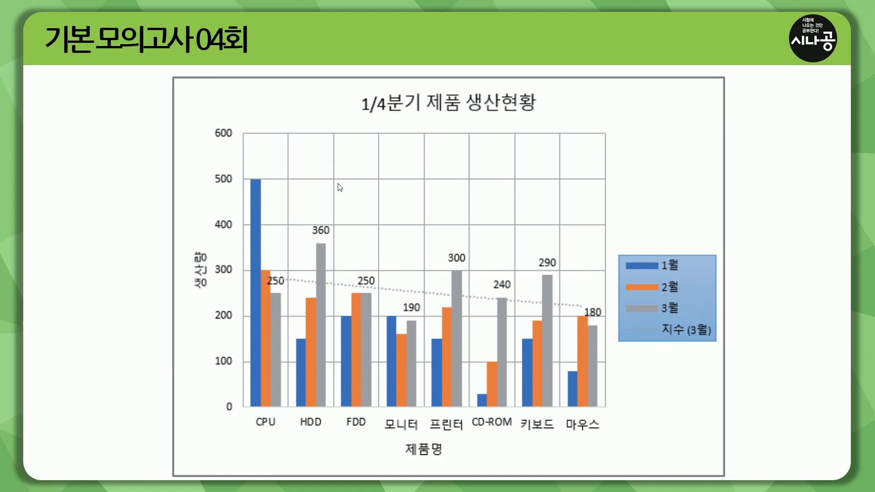
pyautogui.hotkey('alt', 'Tab')
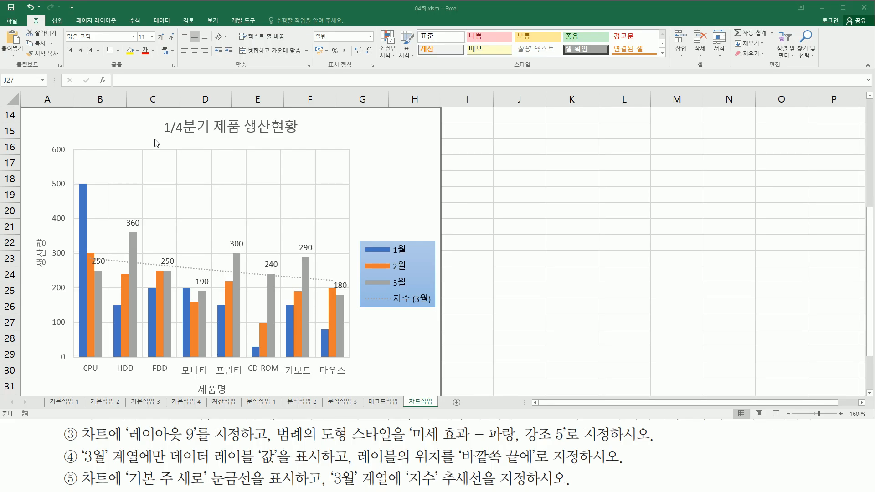